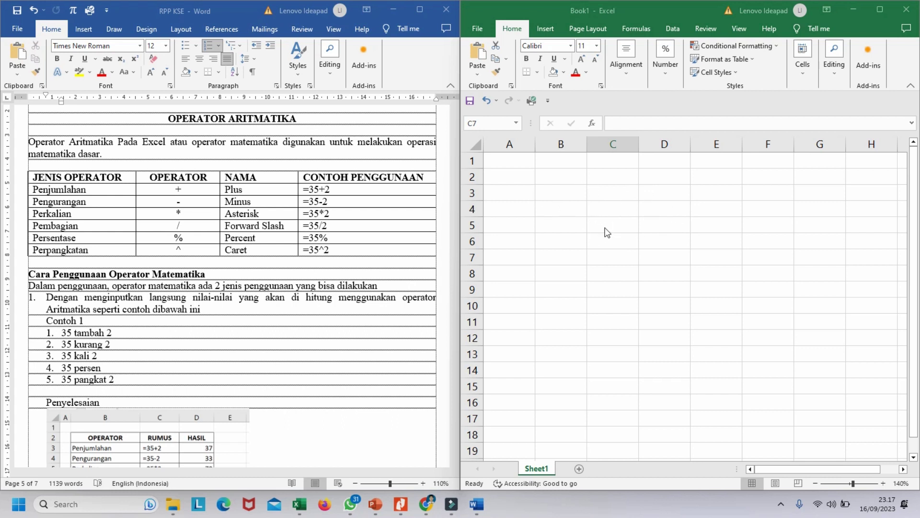
Calculate 35 plus 2 by entering the formula =35+2 in cell C7
{"action": "left_click", "coordinate": [563, 228]}
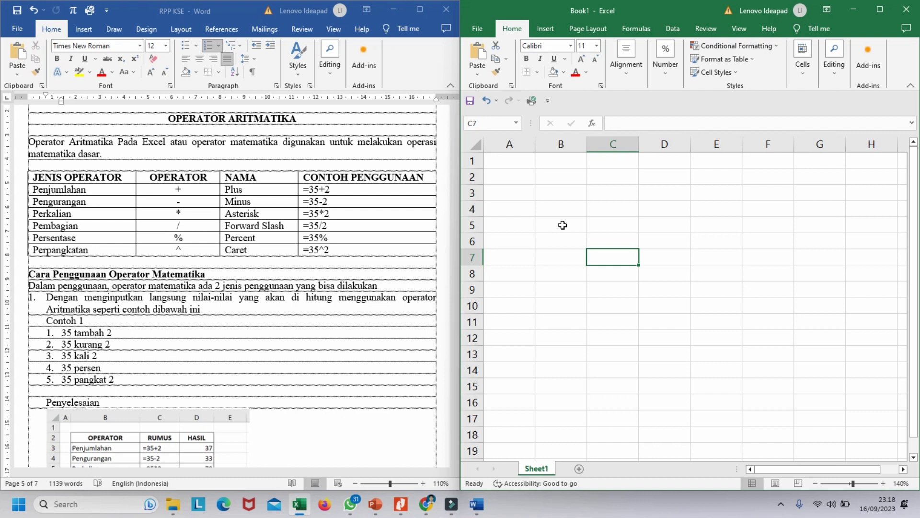
{"action": "type", "text": "="}
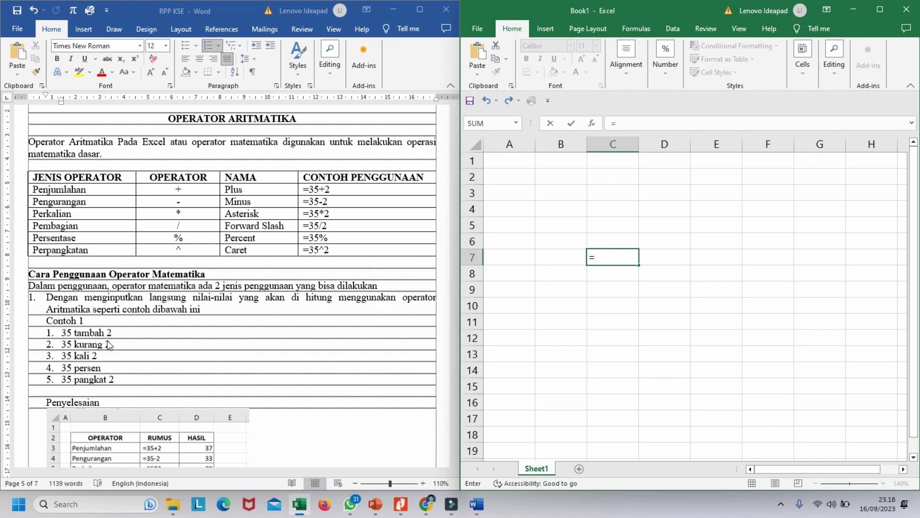
{"action": "type", "text": "35"}
{"action": "type", "text": "+2"}
{"action": "key", "text": "Return"}
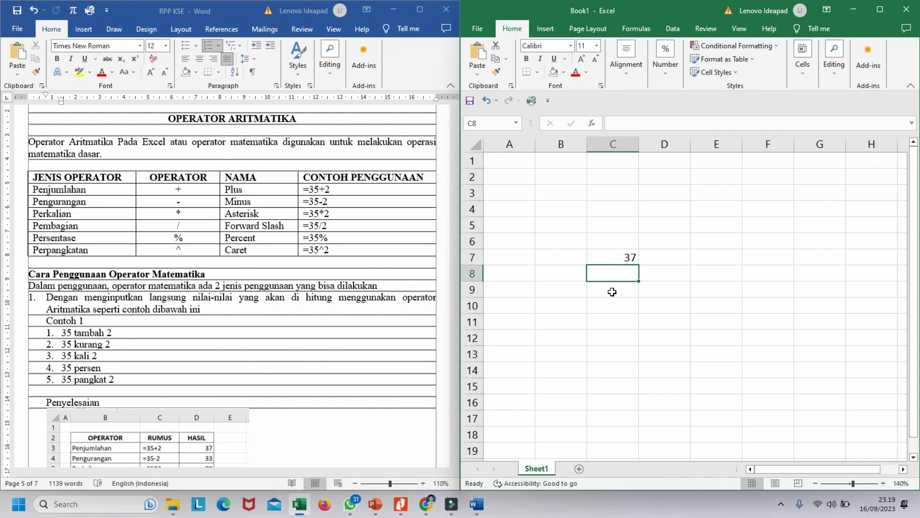
Enter the subtraction formula =35-2 in cell C8 and the multiplication formula =35*2 in cell C9
{"action": "type", "text": "="}
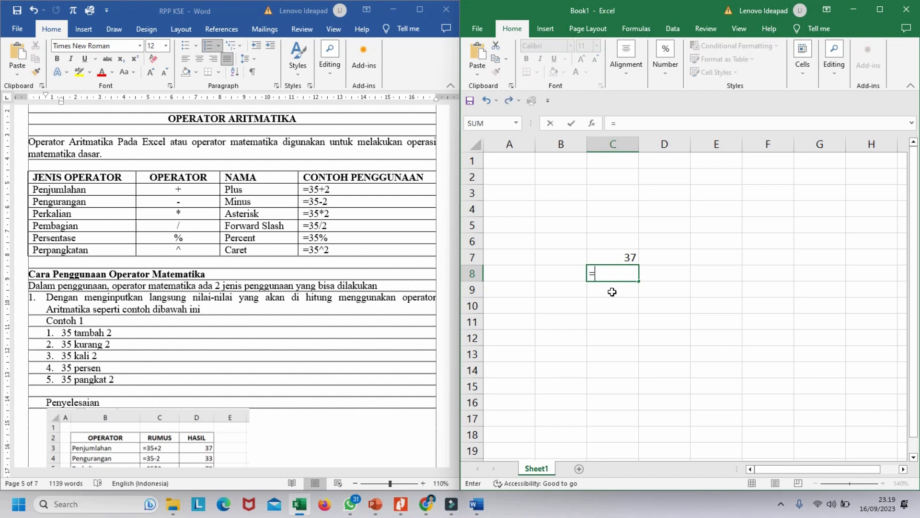
{"action": "type", "text": "35"}
{"action": "type", "text": "-2"}
{"action": "key", "text": "Return"}
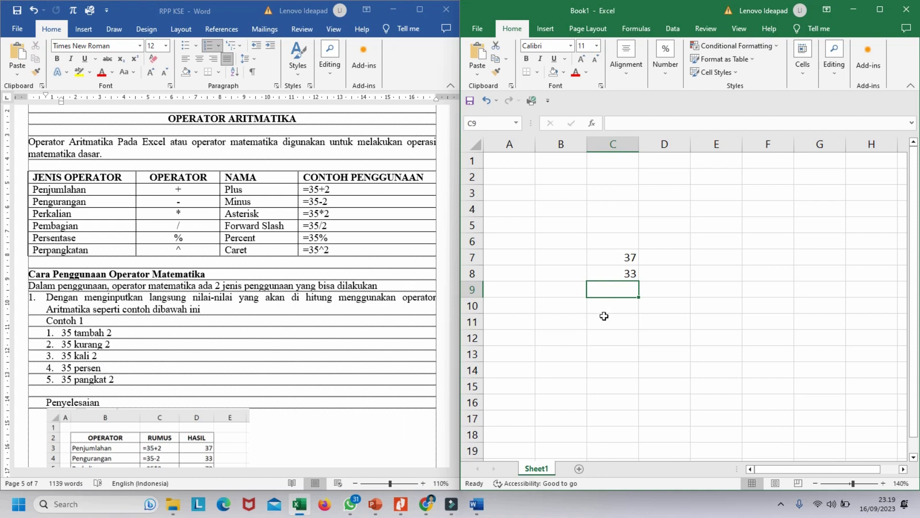
{"action": "type", "text": "="}
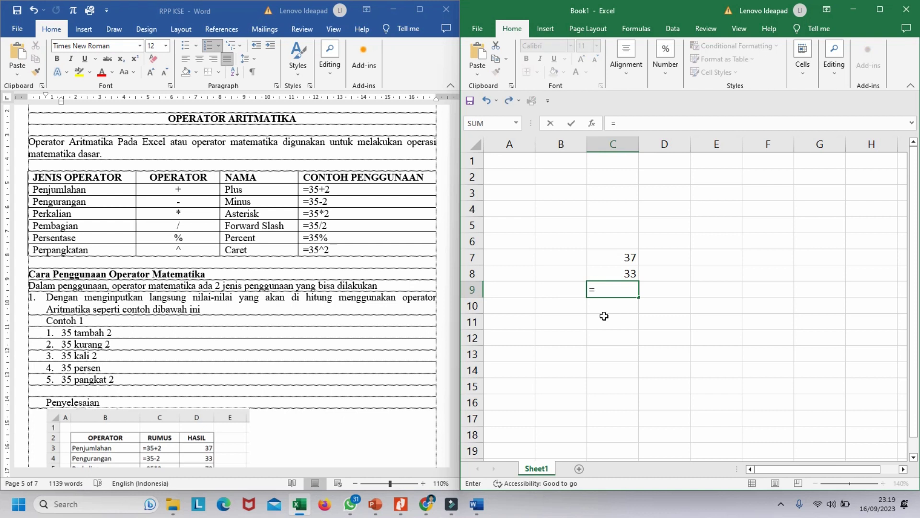
{"action": "type", "text": "35"}
{"action": "type", "text": "*2"}
{"action": "key", "text": "Return"}
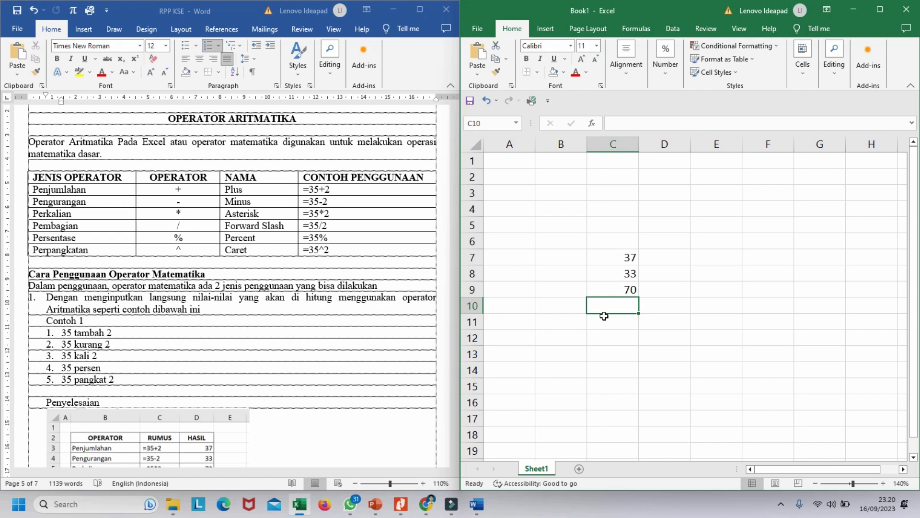
Enter the percentage formula =35% in cell C10 and the power formula =35^2 in cell C11
{"action": "type", "text": "="}
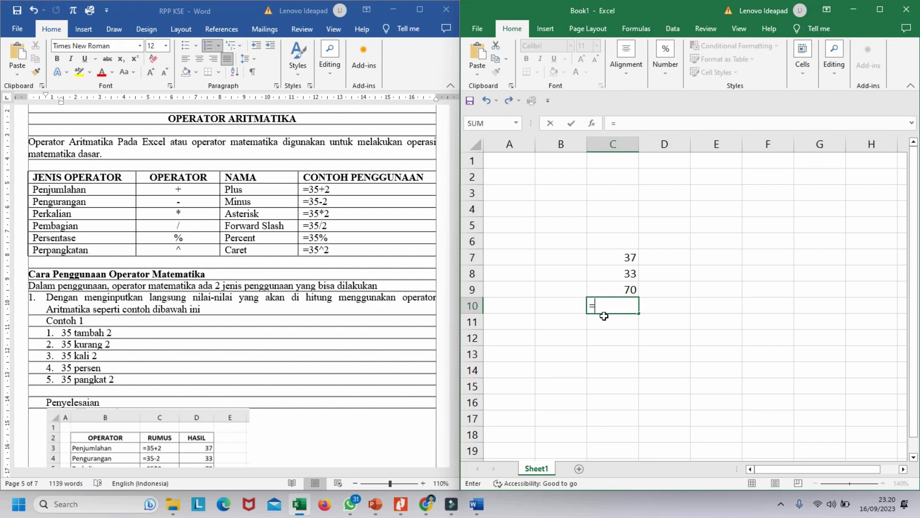
{"action": "type", "text": "35"}
{"action": "type", "text": "%"}
{"action": "key", "text": "Return"}
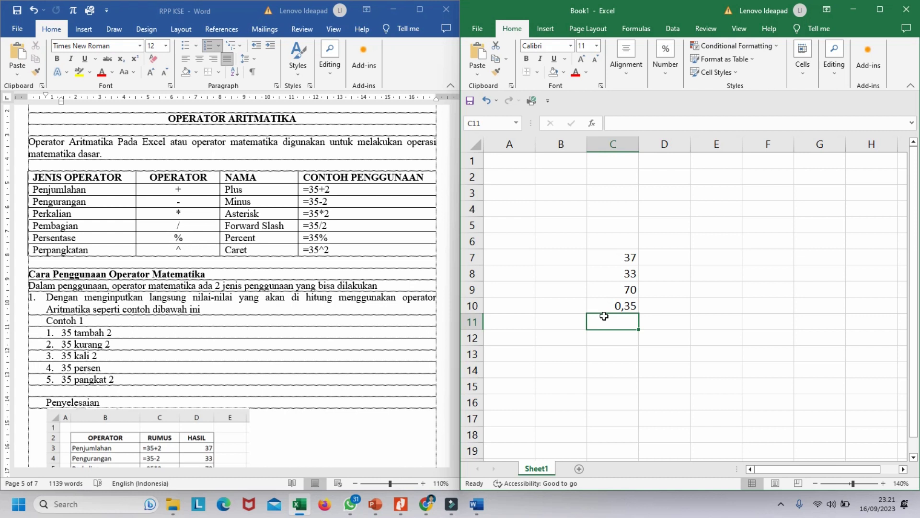
{"action": "type", "text": "="}
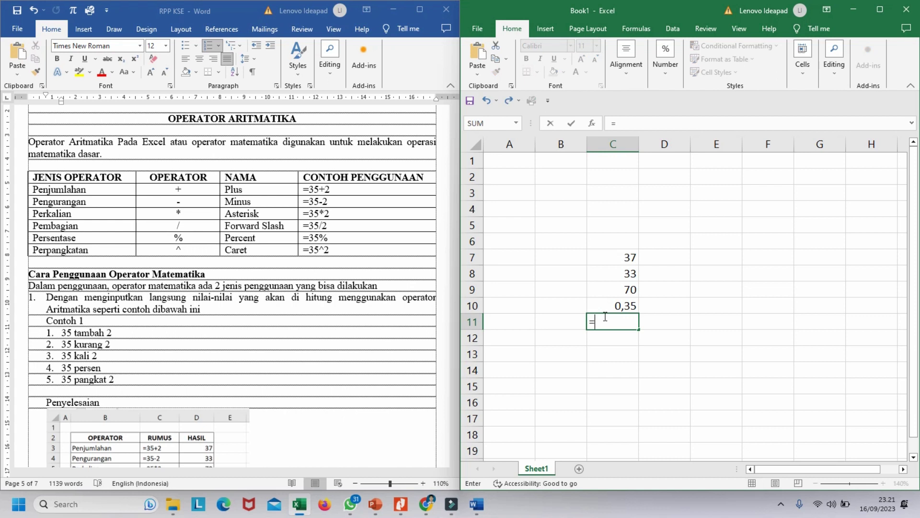
{"action": "type", "text": "35"}
{"action": "type", "text": "^2"}
{"action": "key", "text": "Return"}
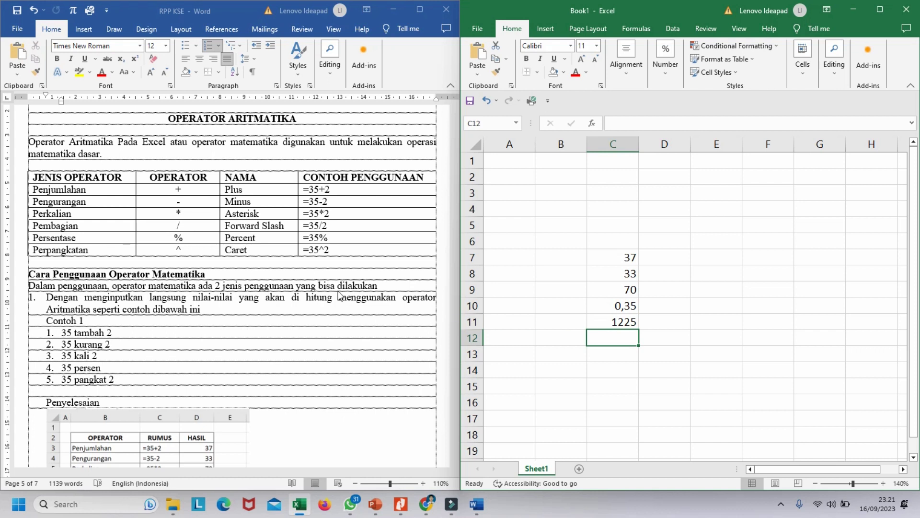
Following the first Contoh 2 problem in the Word document, enter =(3+5)*(2^7) in cell E6 of the Excel sheet
{"action": "key", "text": "alt+Tab"}
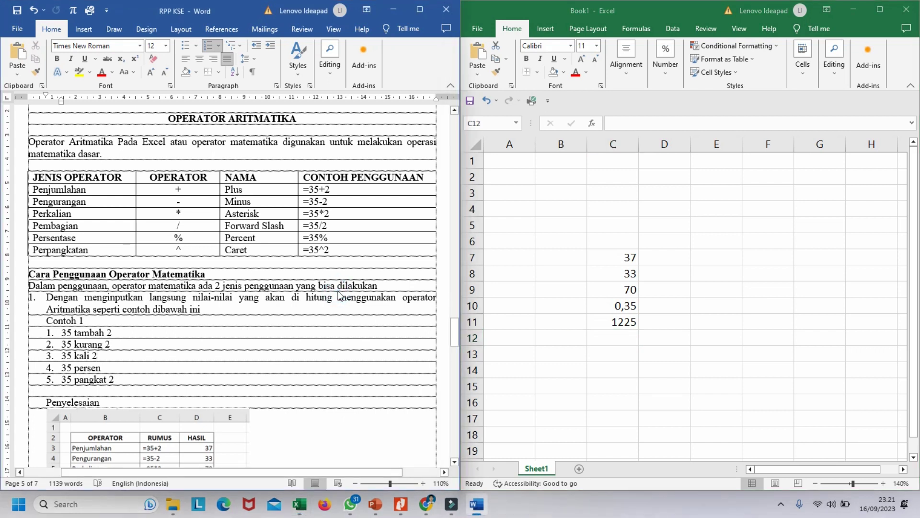
{"action": "scroll", "coordinate": [338, 295], "scroll_direction": "down", "scroll_amount": 3}
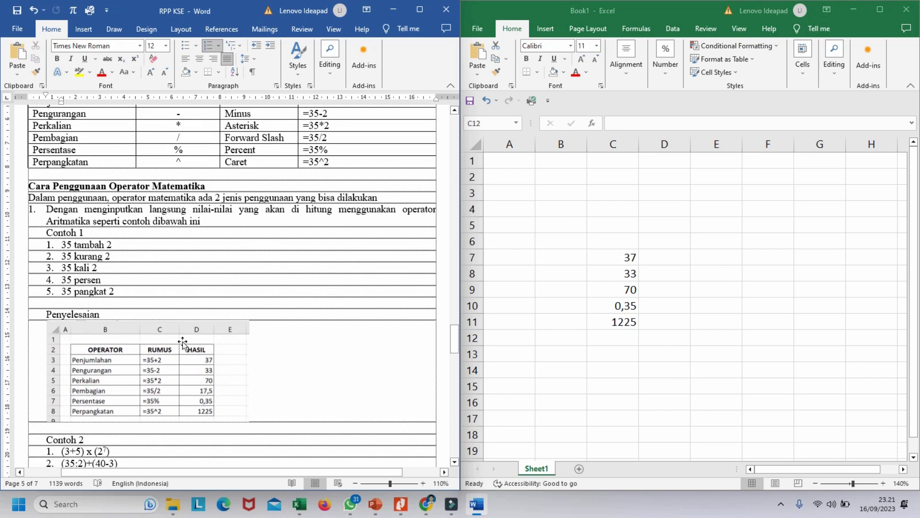
{"action": "scroll", "coordinate": [172, 360], "scroll_direction": "down", "scroll_amount": 3}
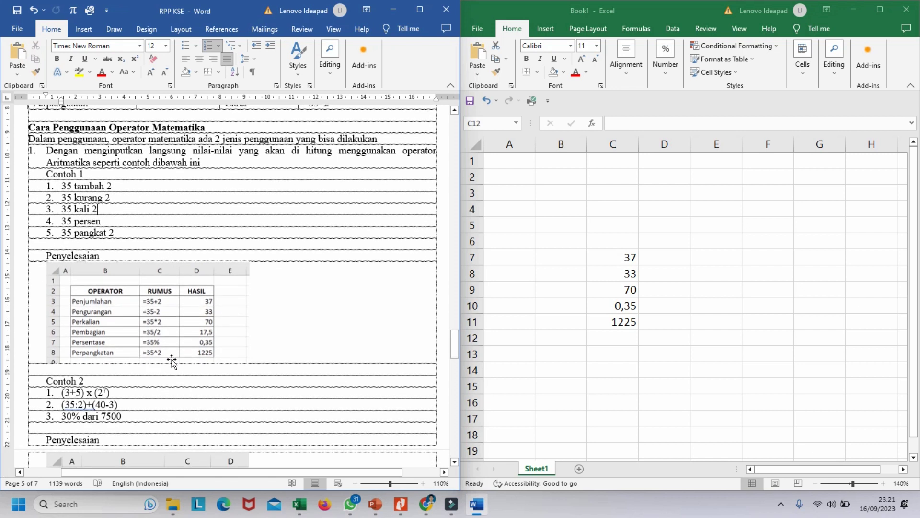
{"action": "scroll", "coordinate": [173, 360], "scroll_direction": "down", "scroll_amount": 1}
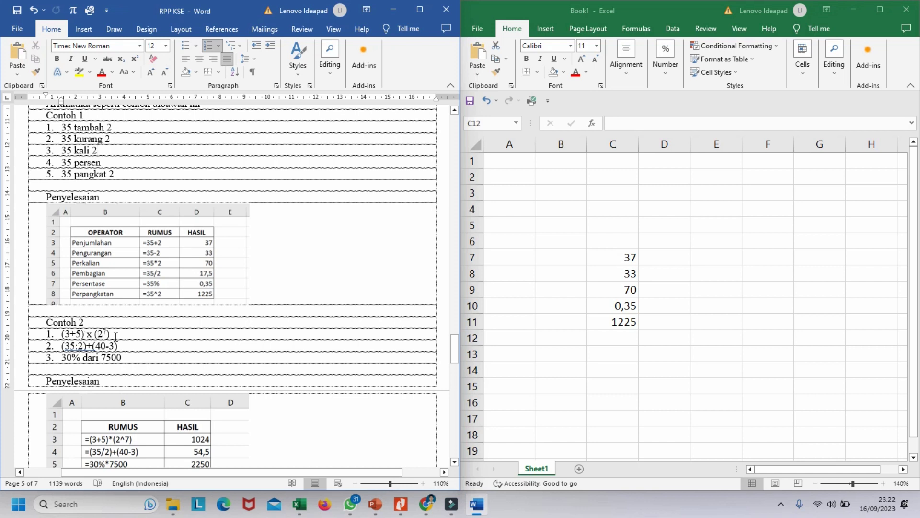
{"action": "scroll", "coordinate": [124, 340], "scroll_direction": "down", "scroll_amount": 1}
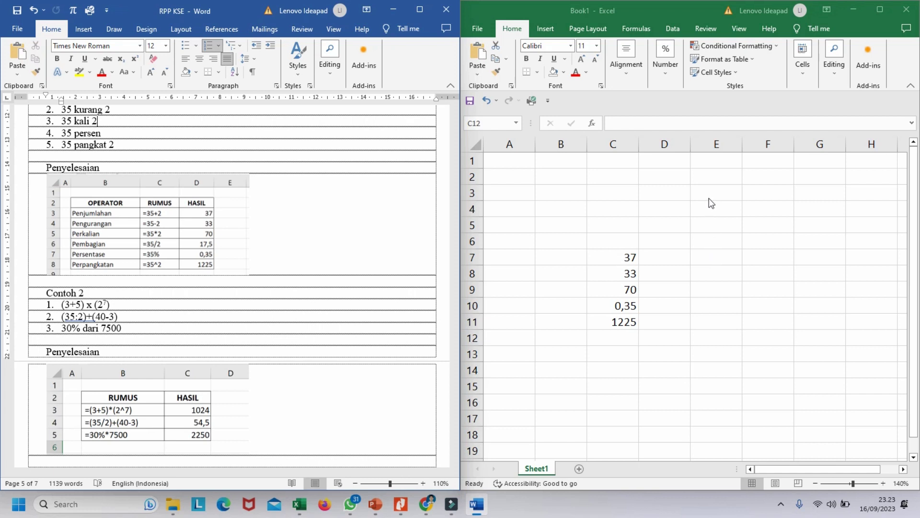
{"action": "left_click", "coordinate": [716, 240]}
{"action": "left_click", "coordinate": [716, 241]}
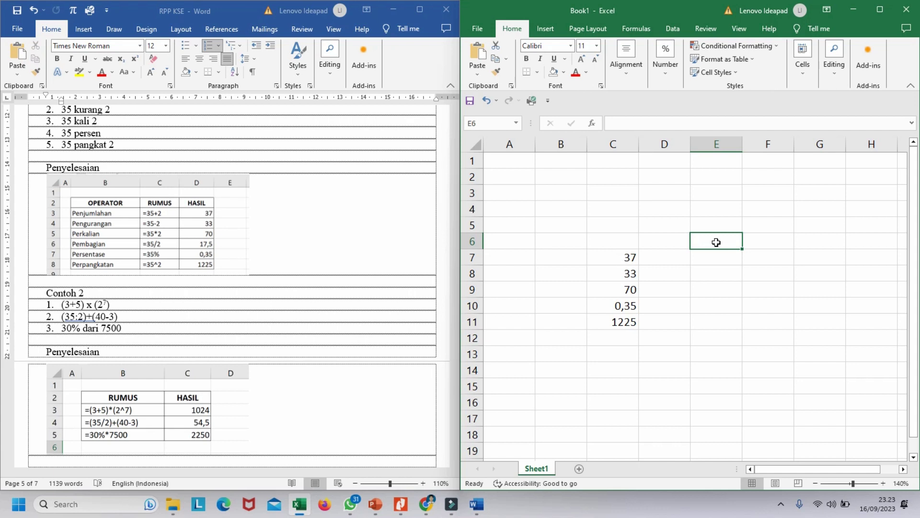
{"action": "type", "text": "="}
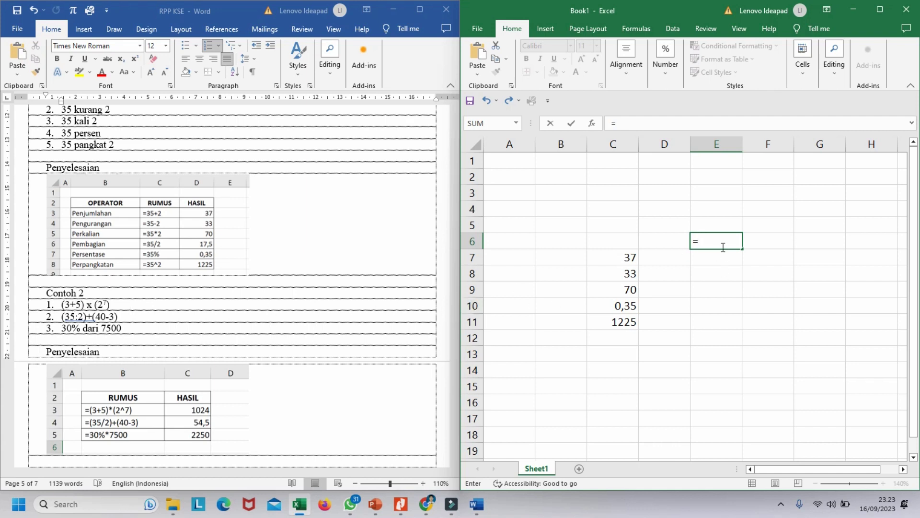
{"action": "type", "text": "("}
{"action": "type", "text": "+5)*"}
{"action": "type", "text": "(2"}
{"action": "type", "text": "^7)"}
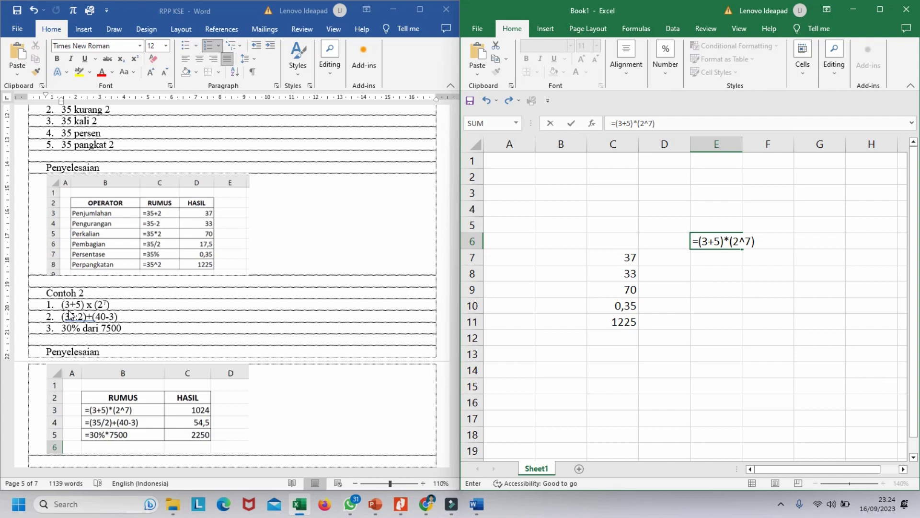
{"action": "key", "text": "Return"}
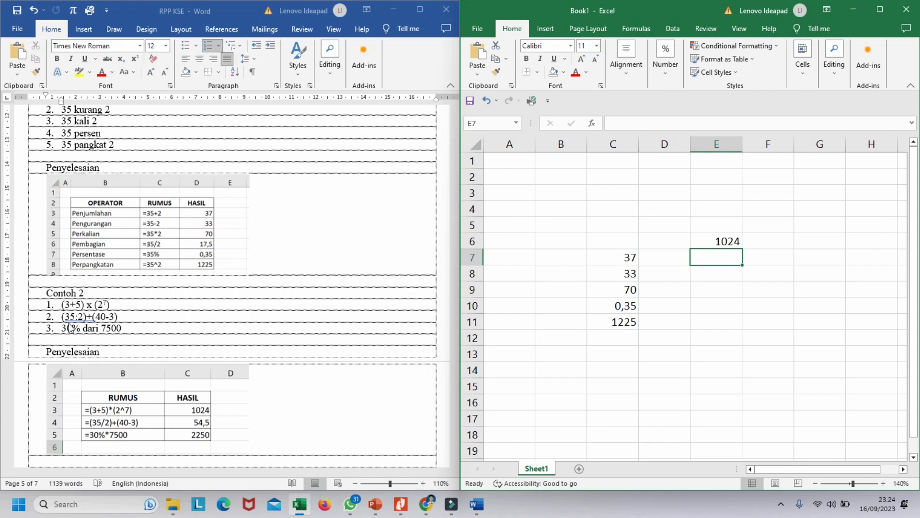
Solve the second Contoh 2 problem by entering =(35/2)+(40-3) in cell E7
{"action": "type", "text": "="}
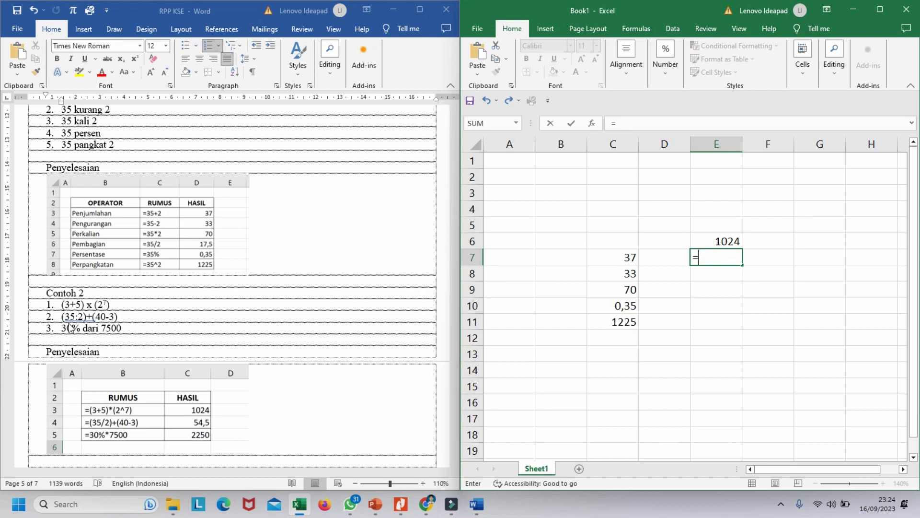
{"action": "type", "text": "(35/2"}
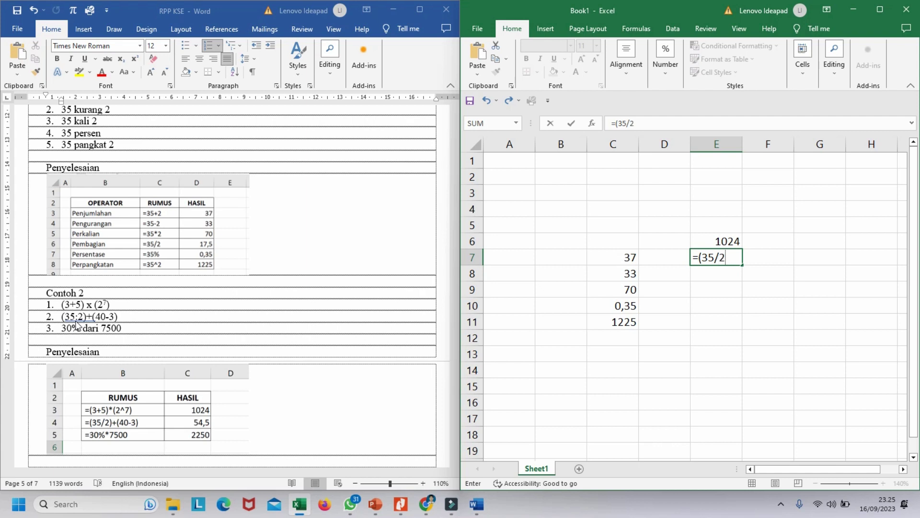
{"action": "type", "text": ")+(40-3)"}
{"action": "key", "text": "Return"}
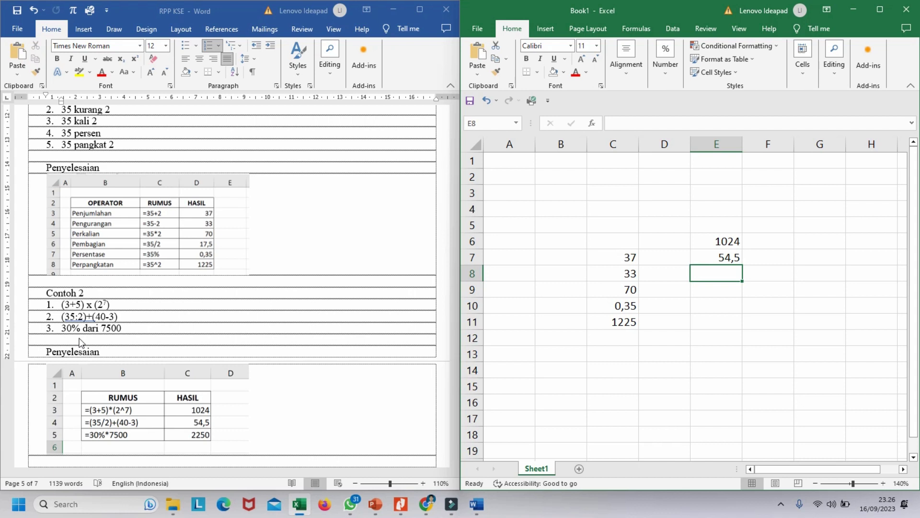
Calculate 30% of 7500 by entering =30%*7500 in cell E8
{"action": "type", "text": "="}
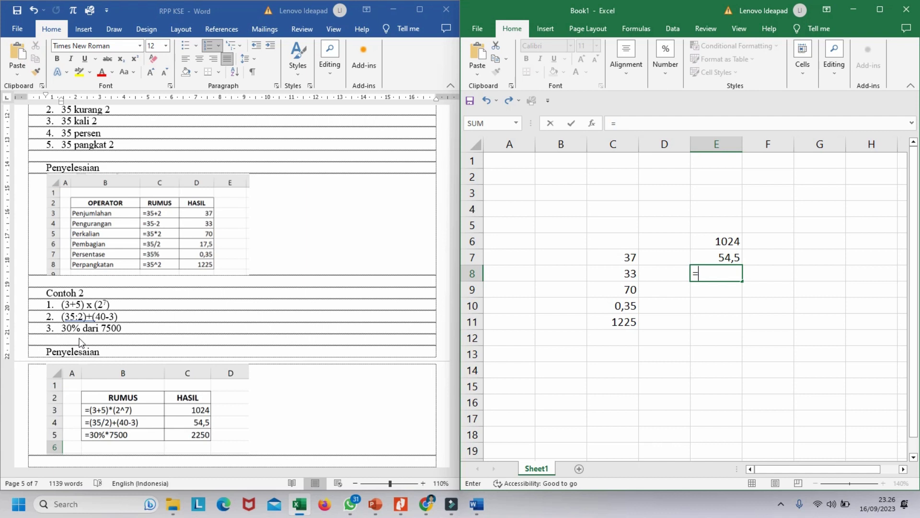
{"action": "type", "text": "30"}
{"action": "type", "text": "%"}
{"action": "type", "text": "*"}
{"action": "type", "text": "7500"}
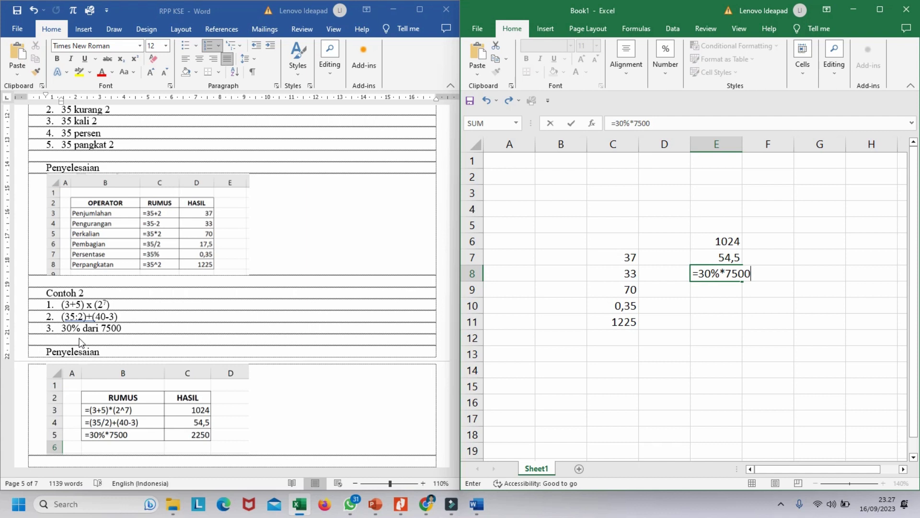
{"action": "key", "text": "Return"}
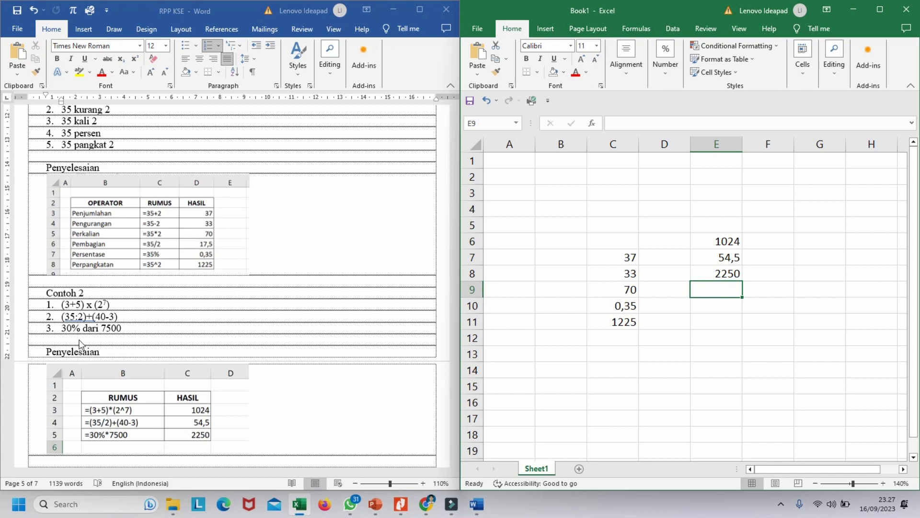
Review the direct-input examples in the Word document and read the second method's Contoh 1 on using cell references
{"action": "scroll", "coordinate": [80, 342], "scroll_direction": "down", "scroll_amount": 3}
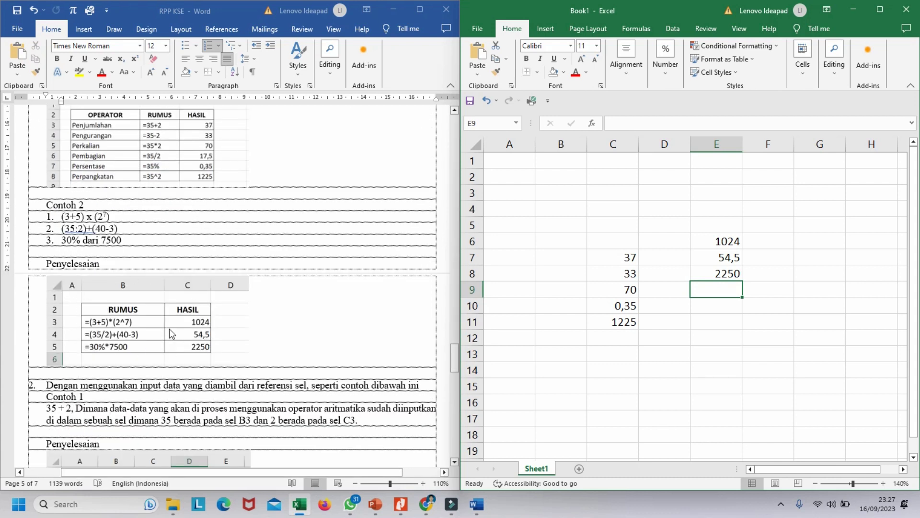
{"action": "scroll", "coordinate": [170, 329], "scroll_direction": "down", "scroll_amount": 1}
{"action": "scroll", "coordinate": [170, 329], "scroll_direction": "up", "scroll_amount": 1}
{"action": "scroll", "coordinate": [171, 324], "scroll_direction": "down", "scroll_amount": 5}
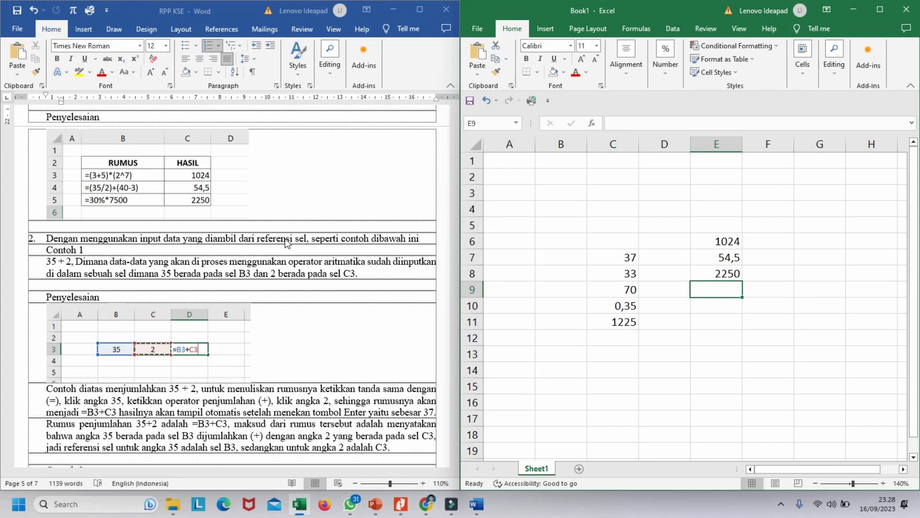
{"action": "scroll", "coordinate": [287, 242], "scroll_direction": "up", "scroll_amount": 10}
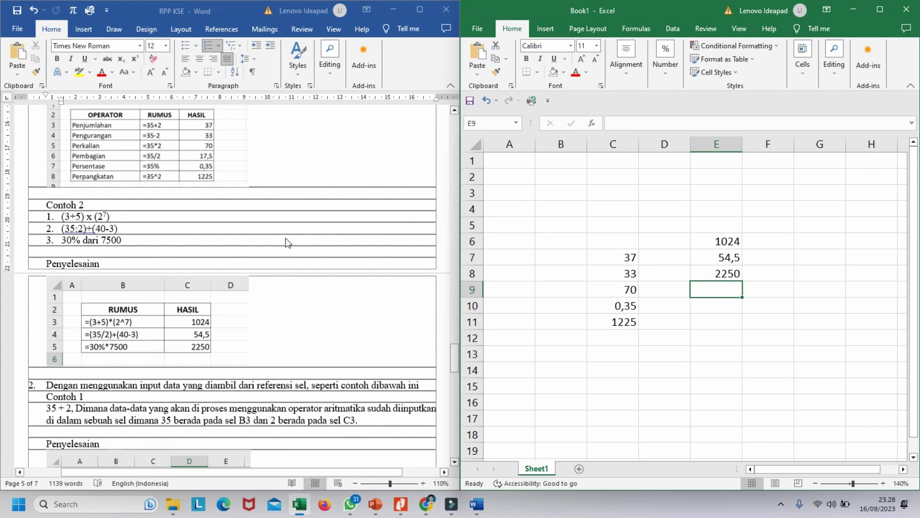
{"action": "scroll", "coordinate": [288, 243], "scroll_direction": "up", "scroll_amount": 1}
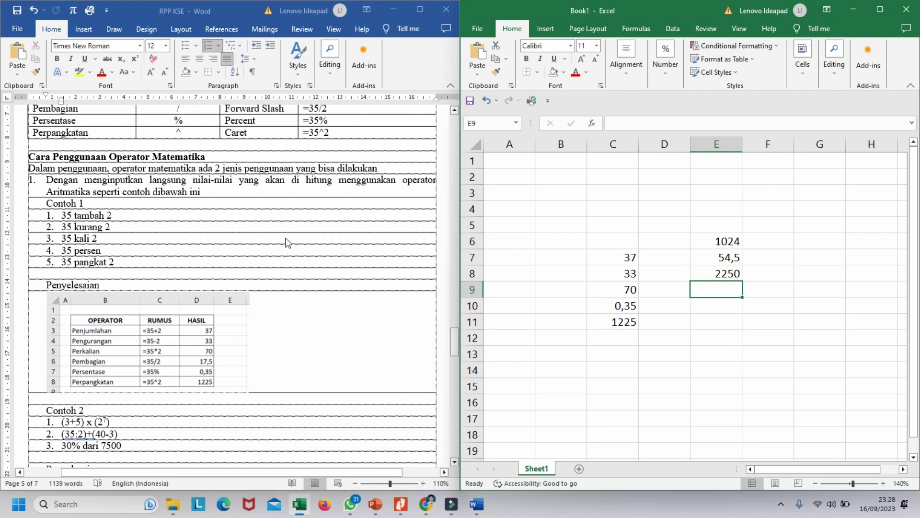
{"action": "scroll", "coordinate": [286, 242], "scroll_direction": "down", "scroll_amount": 8}
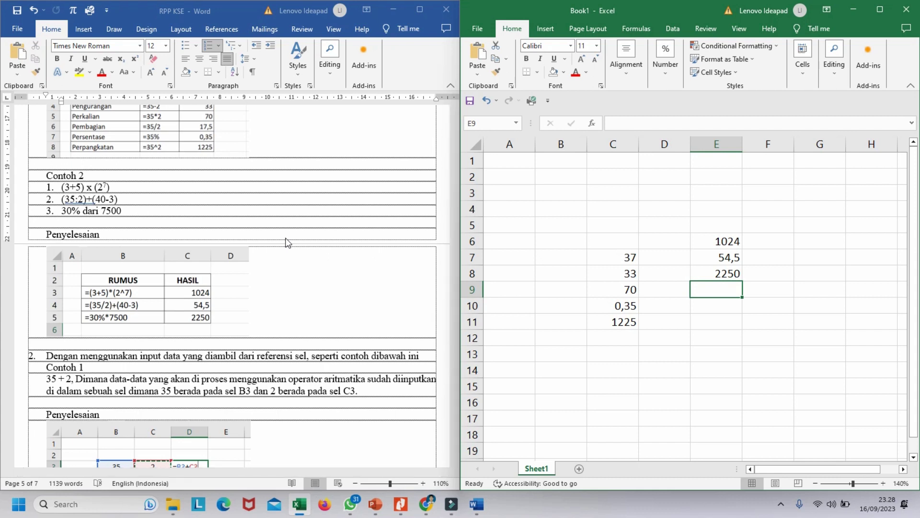
{"action": "scroll", "coordinate": [287, 242], "scroll_direction": "down", "scroll_amount": 2}
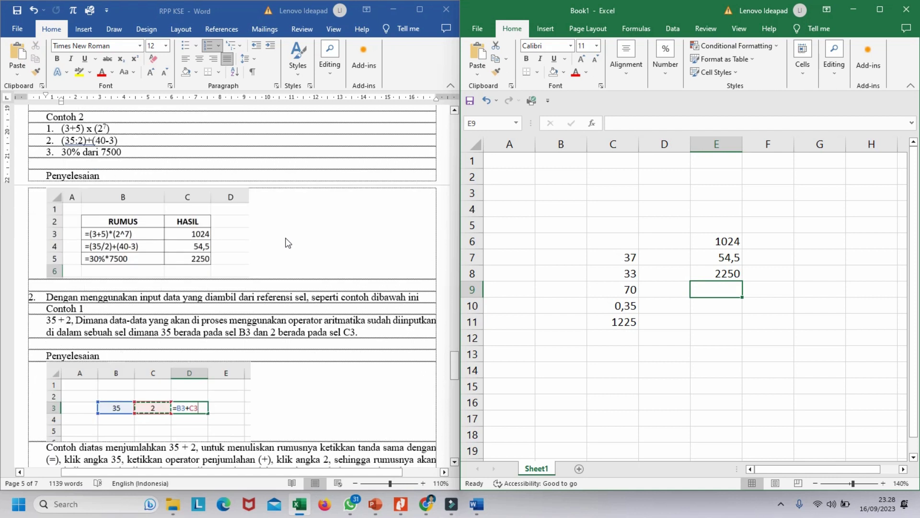
{"action": "scroll", "coordinate": [286, 242], "scroll_direction": "down", "scroll_amount": 2}
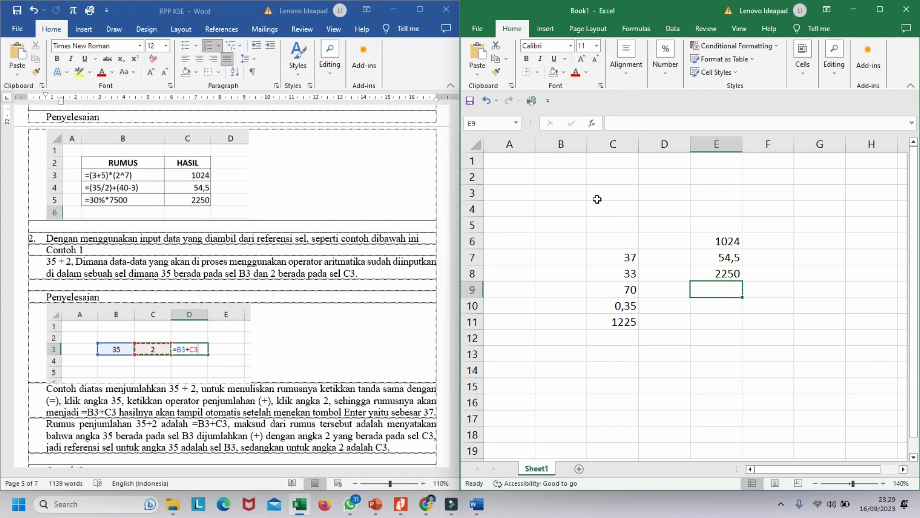
Following Contoh 1 of the second method, enter 35 in cell B3 and 2 in cell C3 of the Excel sheet
{"action": "left_click", "coordinate": [563, 194]}
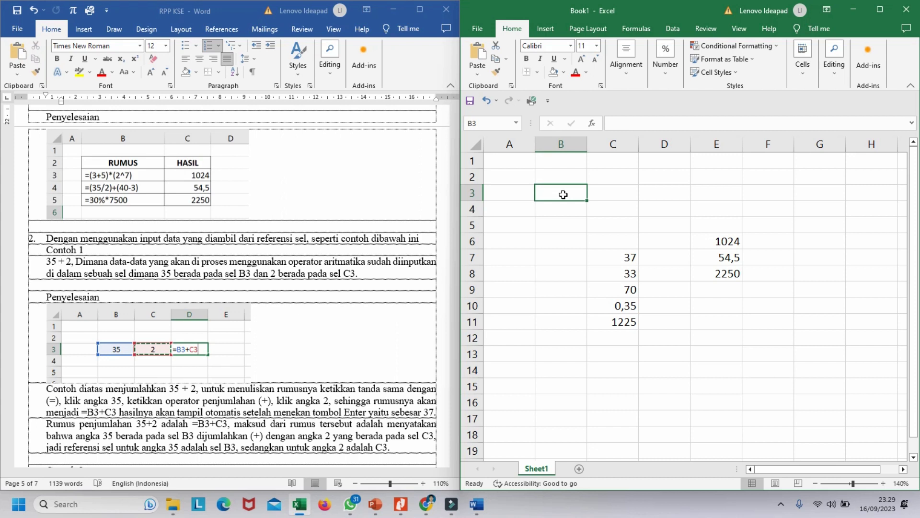
{"action": "type", "text": "35"}
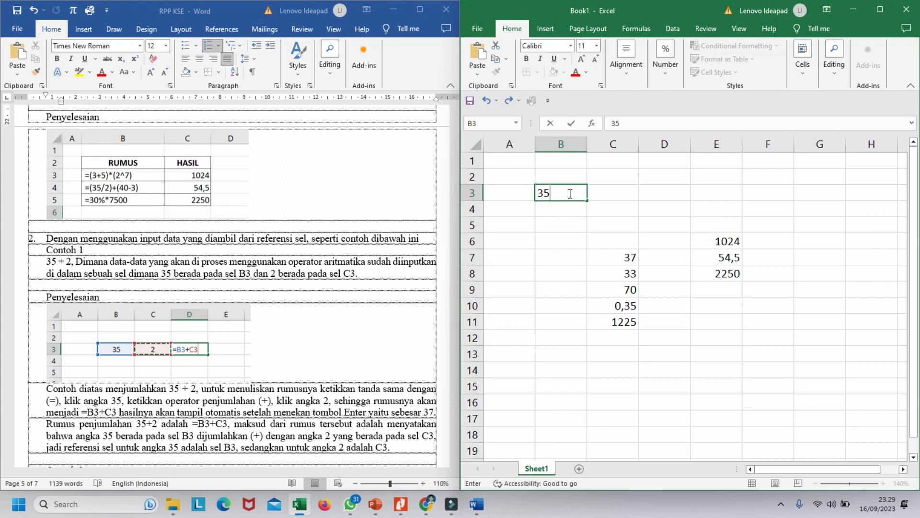
{"action": "left_click", "coordinate": [605, 191]}
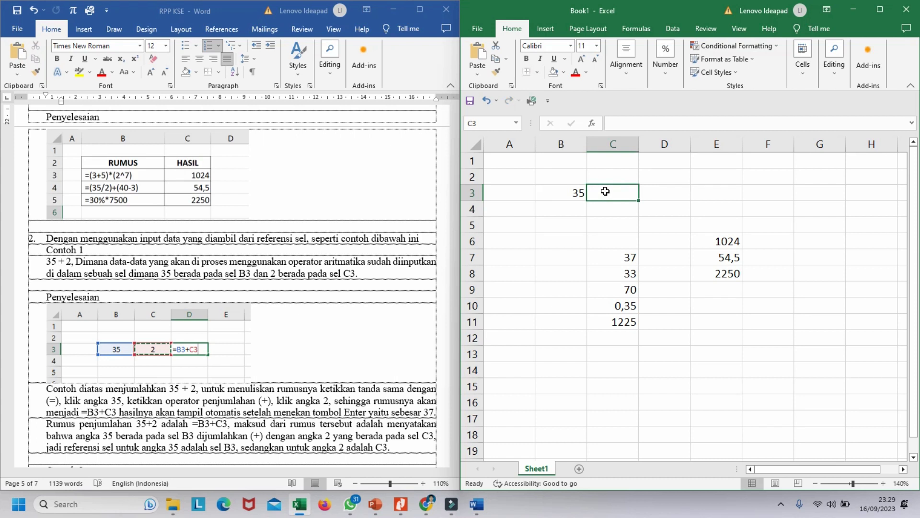
{"action": "type", "text": "2"}
{"action": "left_click", "coordinate": [650, 210]}
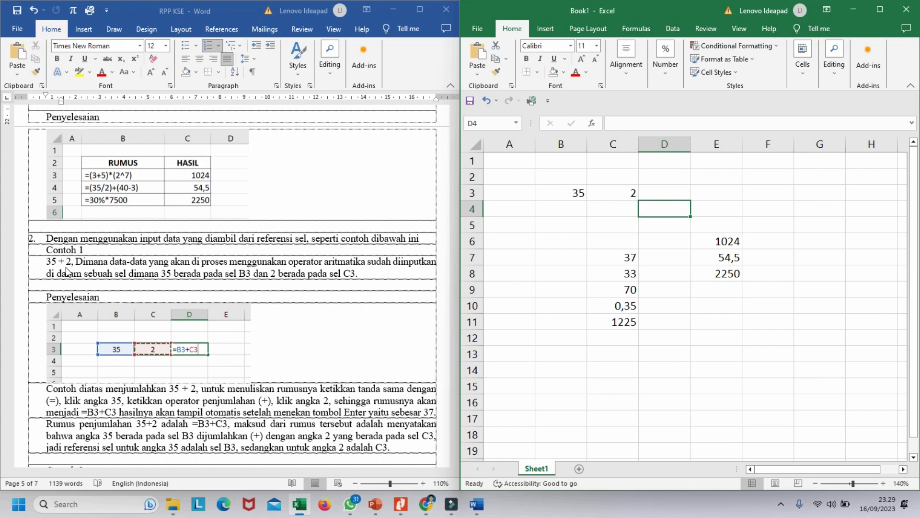
Add the two numbers through cell references by entering =B3+C3 in cell D3, and check the stored formula
{"action": "left_click", "coordinate": [674, 194]}
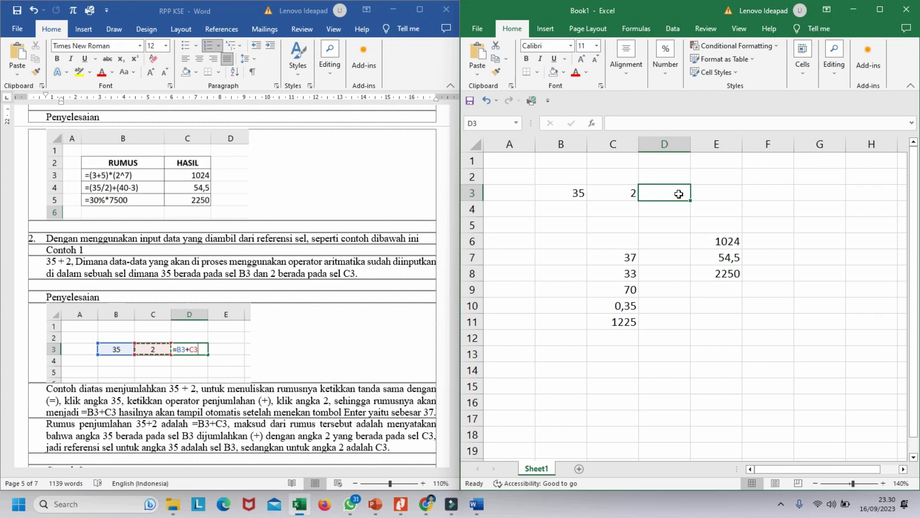
{"action": "type", "text": "="}
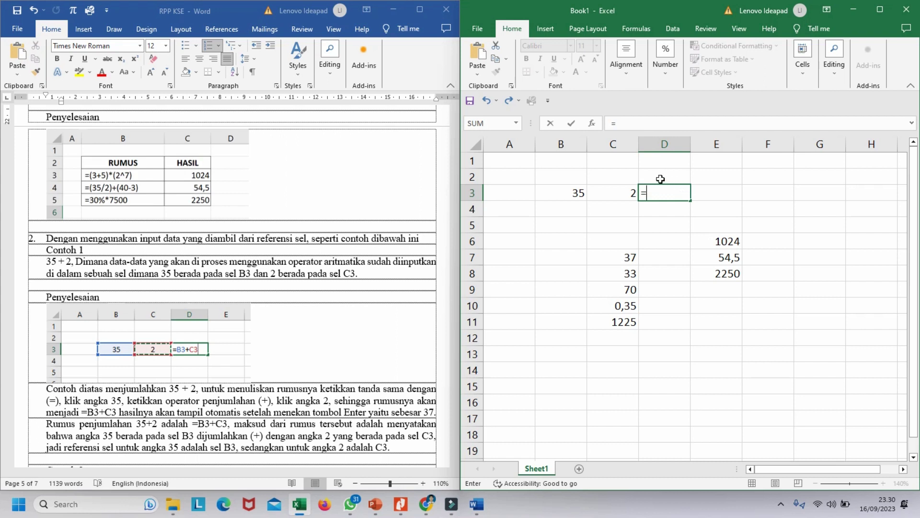
{"action": "left_click", "coordinate": [572, 194]}
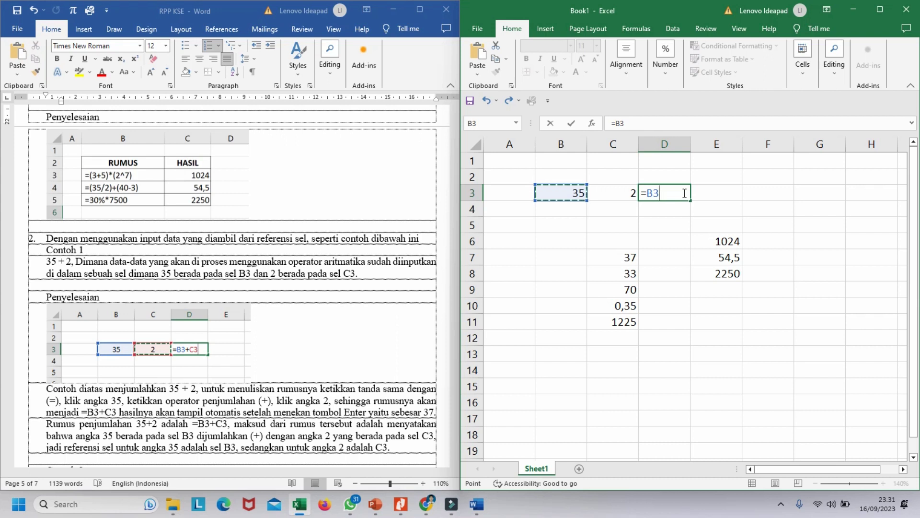
{"action": "type", "text": "+"}
{"action": "left_click", "coordinate": [616, 193]}
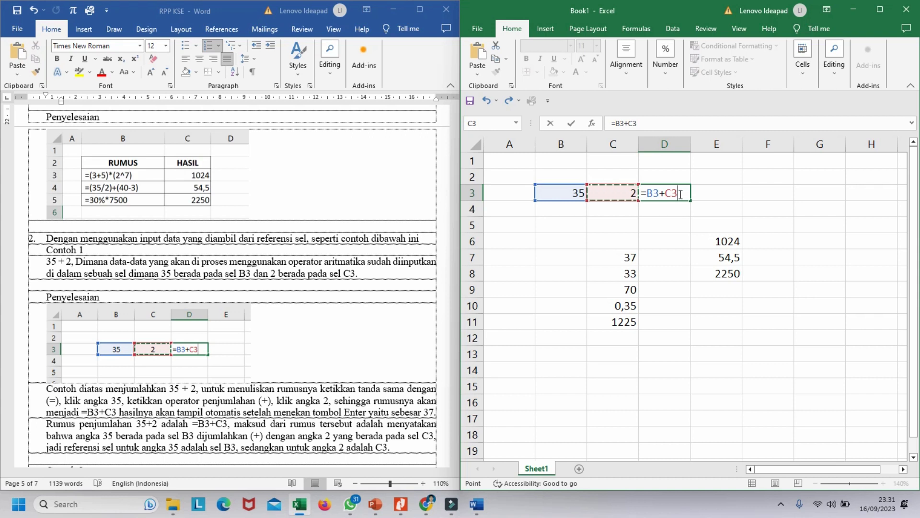
{"action": "key", "text": "Return"}
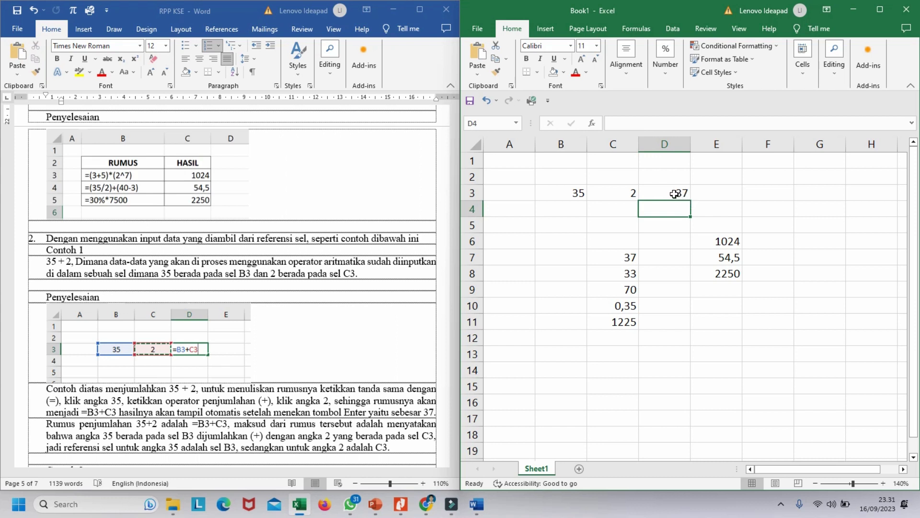
{"action": "left_click", "coordinate": [673, 193]}
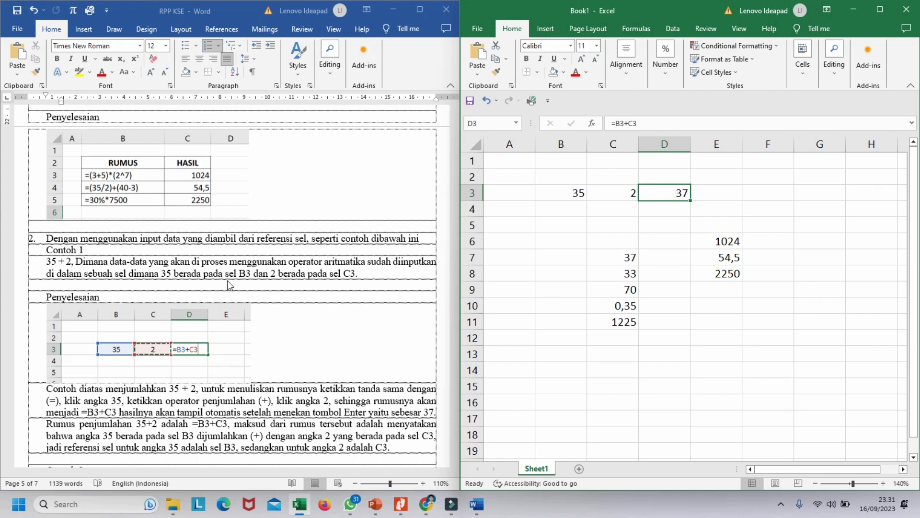
Read Contoh 2 on 20% of 30000 in the Word document and clear cells B3:D3 in the Excel sheet
{"action": "scroll", "coordinate": [228, 284], "scroll_direction": "down", "scroll_amount": 4}
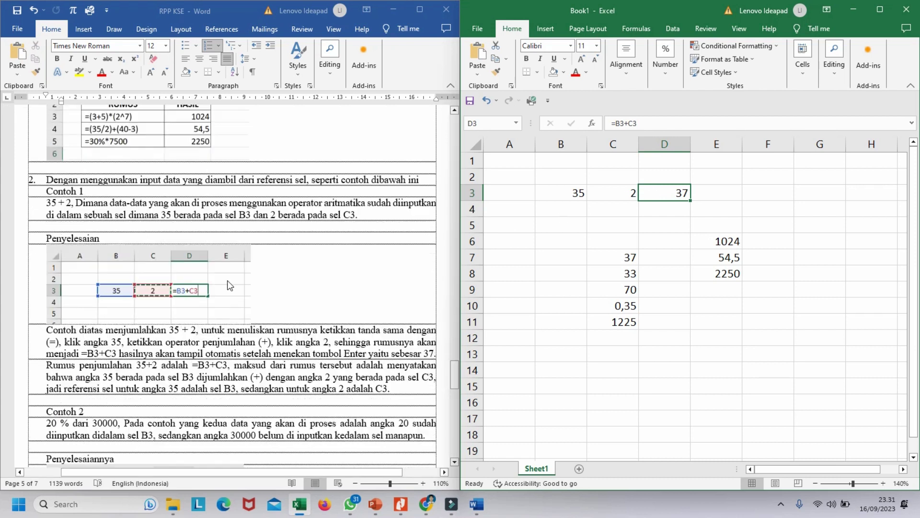
{"action": "scroll", "coordinate": [229, 285], "scroll_direction": "down", "scroll_amount": 2}
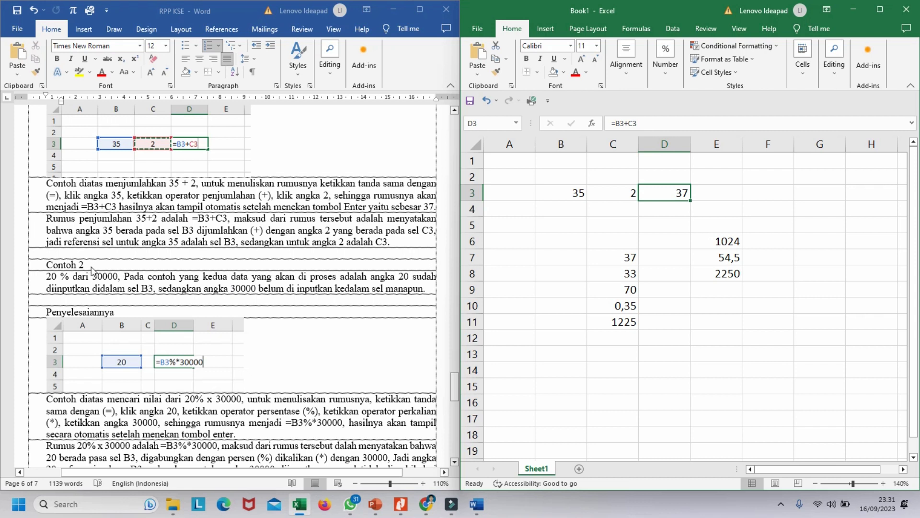
{"action": "scroll", "coordinate": [91, 270], "scroll_direction": "down", "scroll_amount": 1}
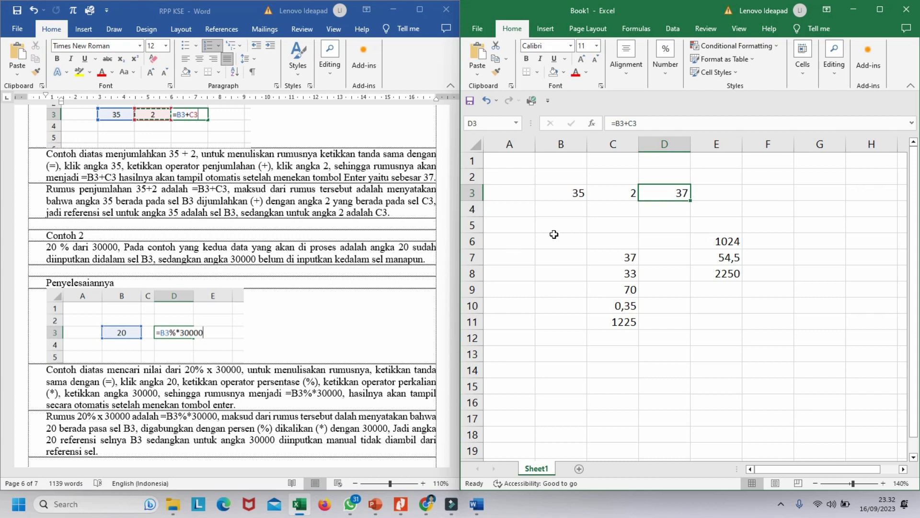
{"action": "left_click_drag", "start_coordinate": [572, 193], "coordinate": [650, 193]}
{"action": "key", "text": "Delete"}
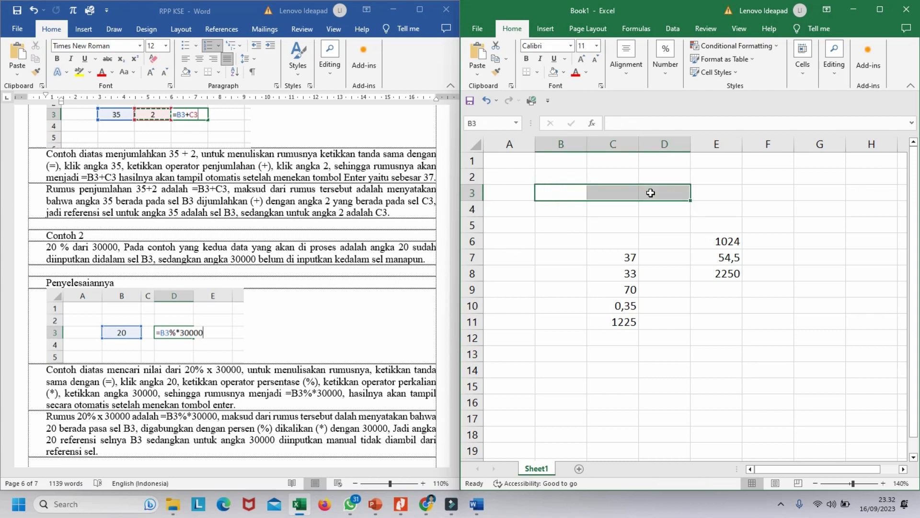
{"action": "left_click", "coordinate": [592, 212]}
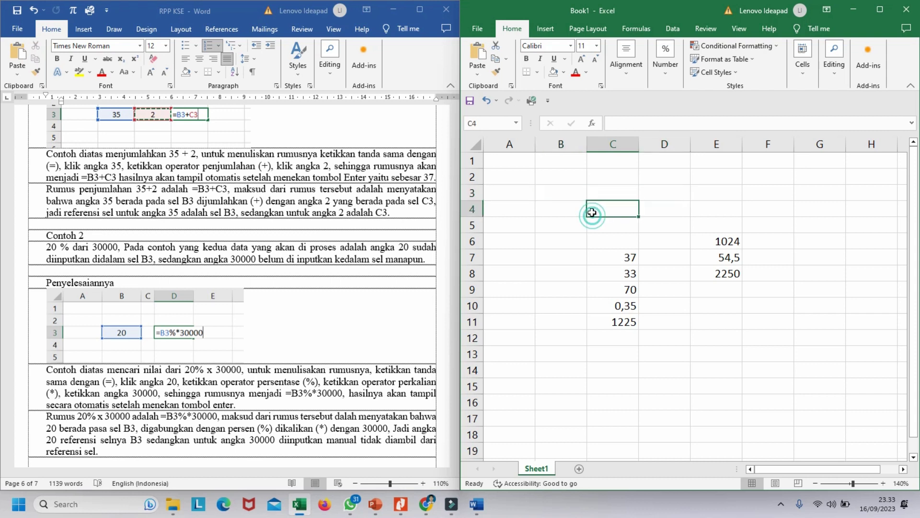
Enter 20 in cell B3 and calculate 20% of 30000 by entering =B3%*30000 in cell D3
{"action": "left_click", "coordinate": [567, 193]}
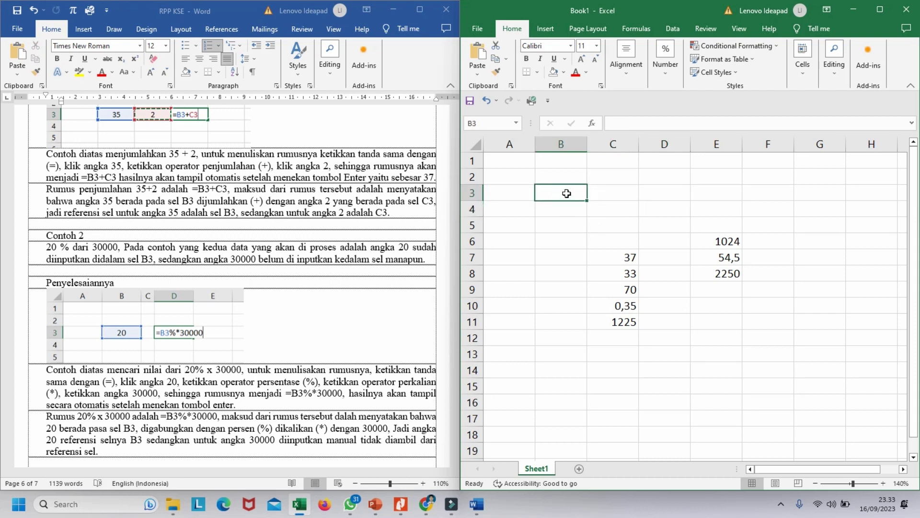
{"action": "type", "text": "20"}
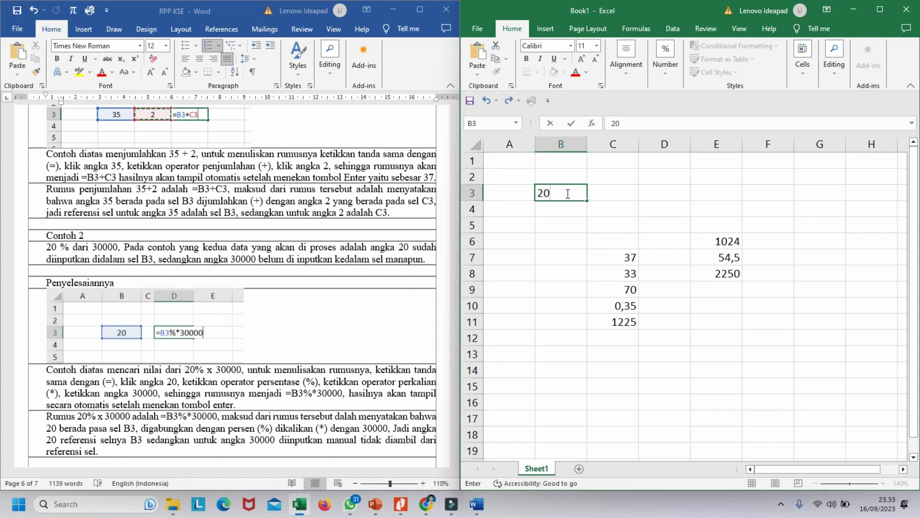
{"action": "key", "text": "Return"}
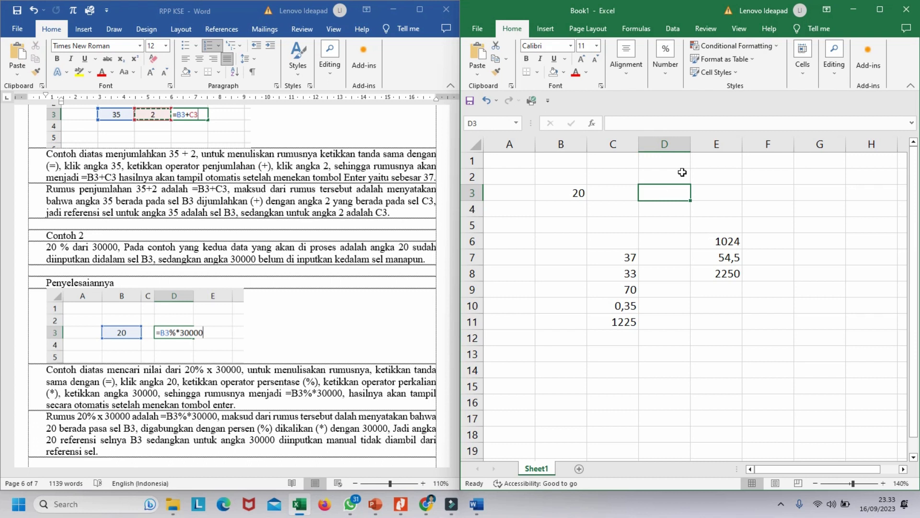
{"action": "type", "text": "="}
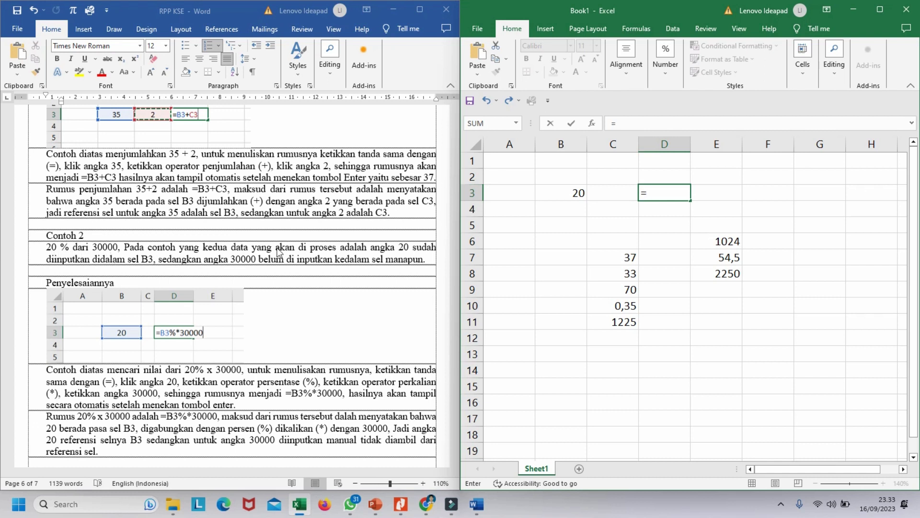
{"action": "left_click", "coordinate": [562, 194]}
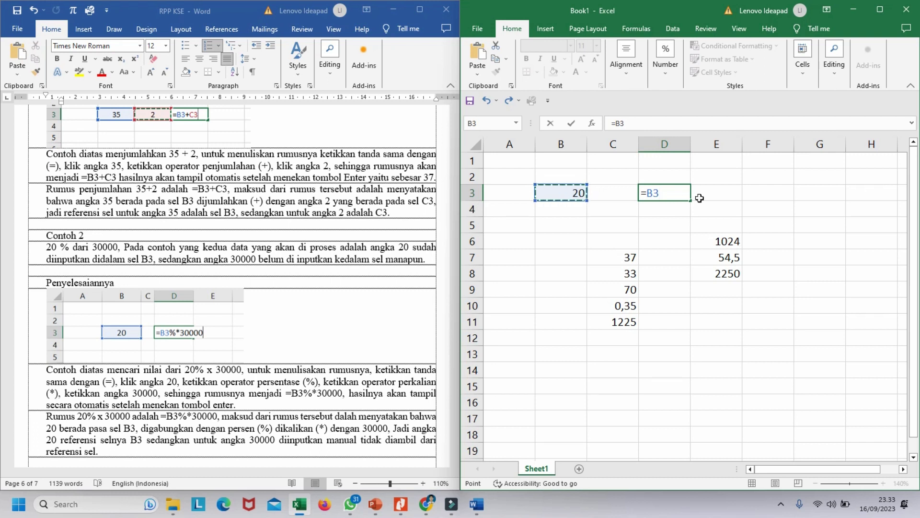
{"action": "type", "text": "%*"}
{"action": "type", "text": "30000"}
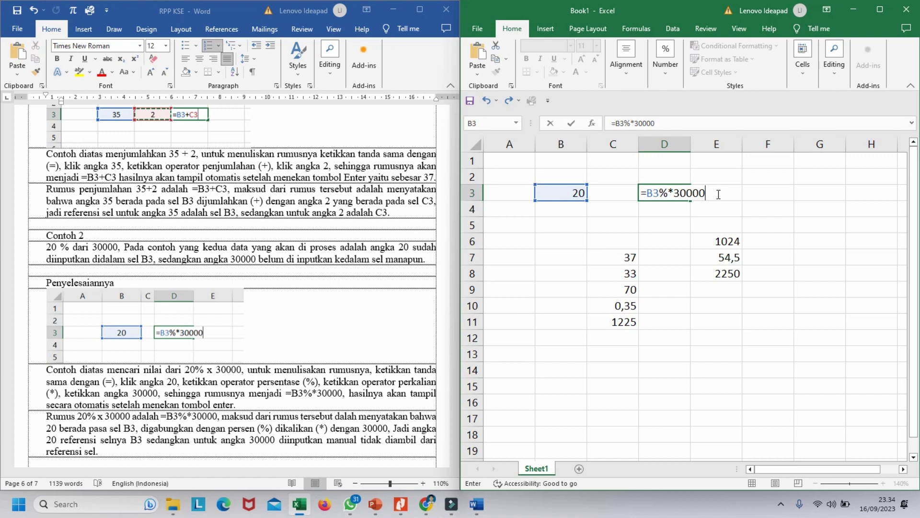
{"action": "key", "text": "Return"}
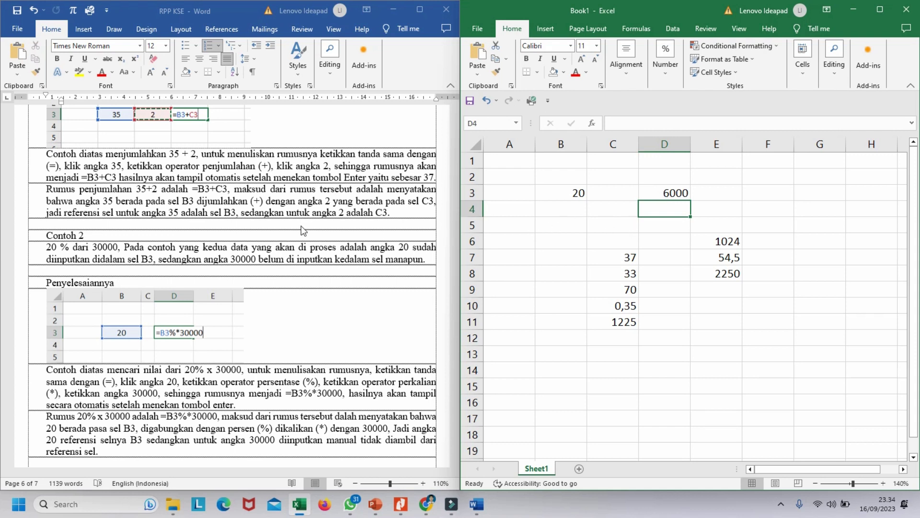
Read Contoh 3 in the Word document and clear all previous exercise data in B3:E12 of the Excel sheet
{"action": "scroll", "coordinate": [302, 250], "scroll_direction": "down", "scroll_amount": 1}
{"action": "scroll", "coordinate": [302, 250], "scroll_direction": "down", "scroll_amount": 4}
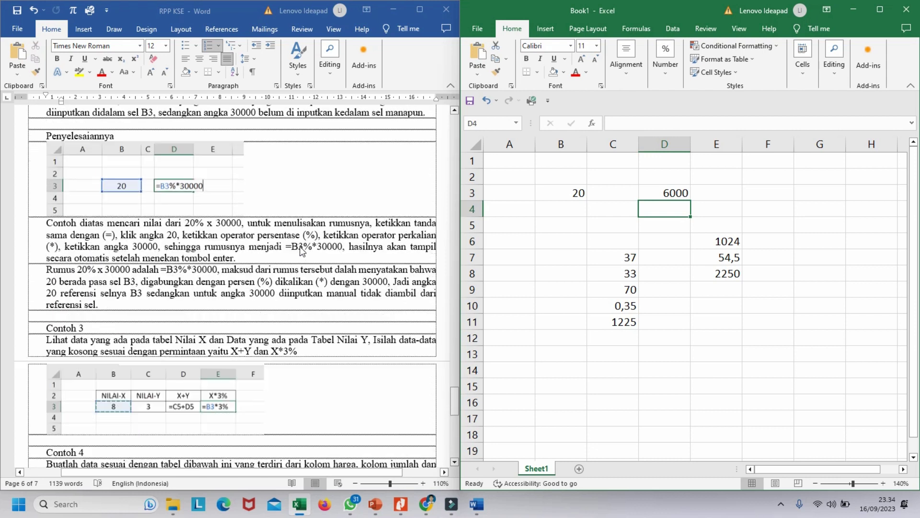
{"action": "scroll", "coordinate": [302, 250], "scroll_direction": "down", "scroll_amount": 2}
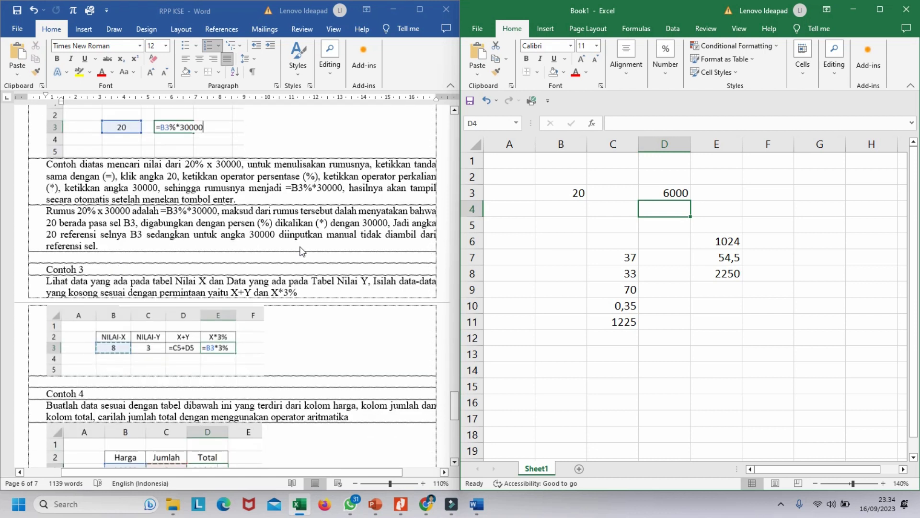
{"action": "scroll", "coordinate": [250, 259], "scroll_direction": "down", "scroll_amount": 1}
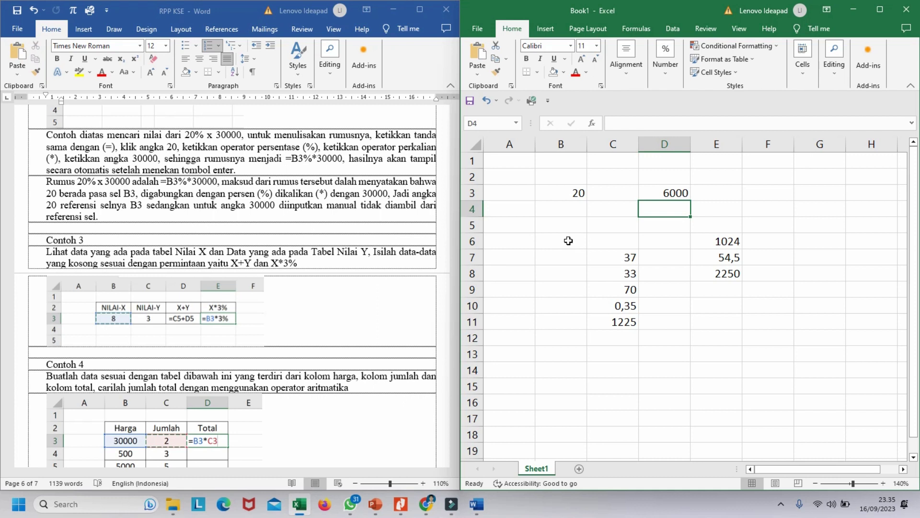
{"action": "left_click_drag", "start_coordinate": [554, 192], "coordinate": [742, 344]}
{"action": "key", "text": "Delete"}
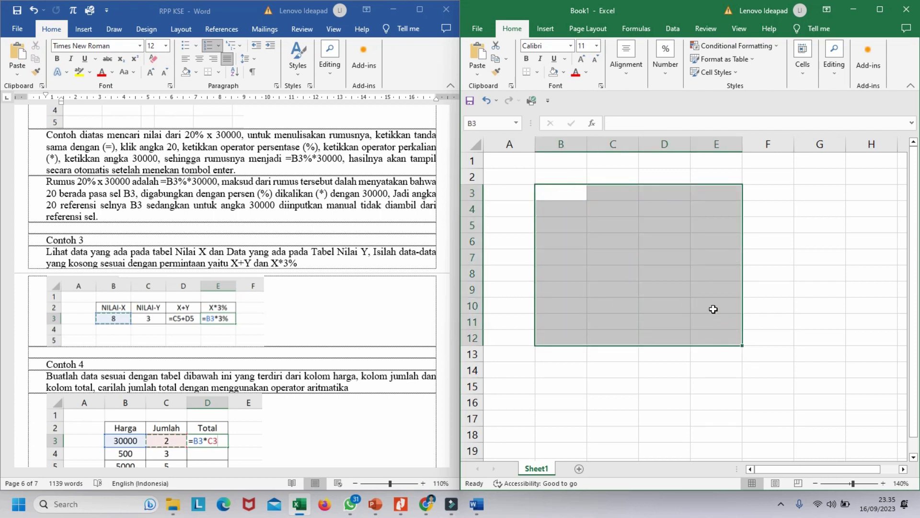
{"action": "left_click", "coordinate": [655, 267]}
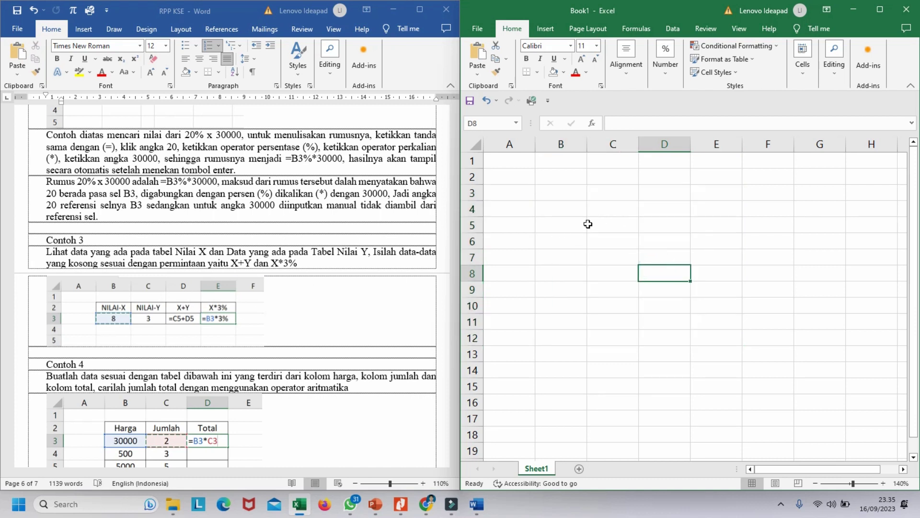
Enter the Contoh 3 column headings NILAI-X, NILAI-Y, X+Y and X*3% in cells B2:E2
{"action": "left_click", "coordinate": [568, 207]}
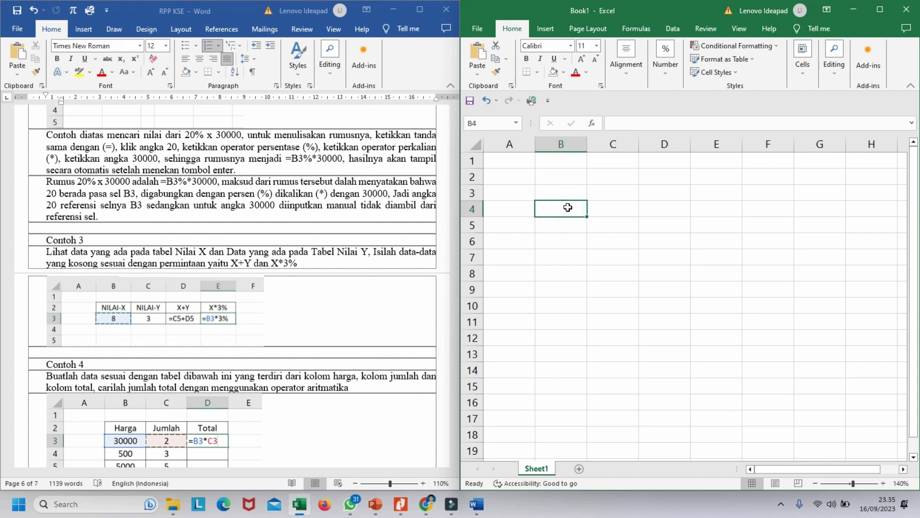
{"action": "left_click", "coordinate": [560, 179]}
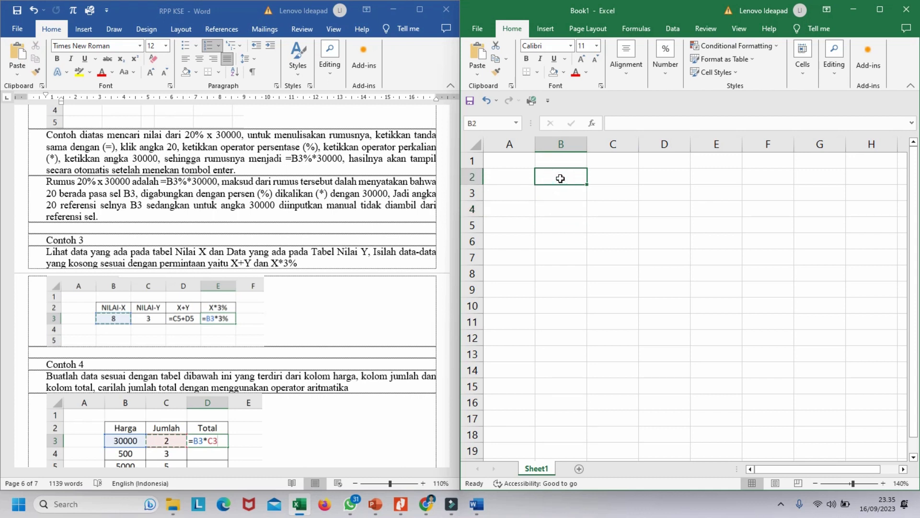
{"action": "type", "text": "NILAI-"}
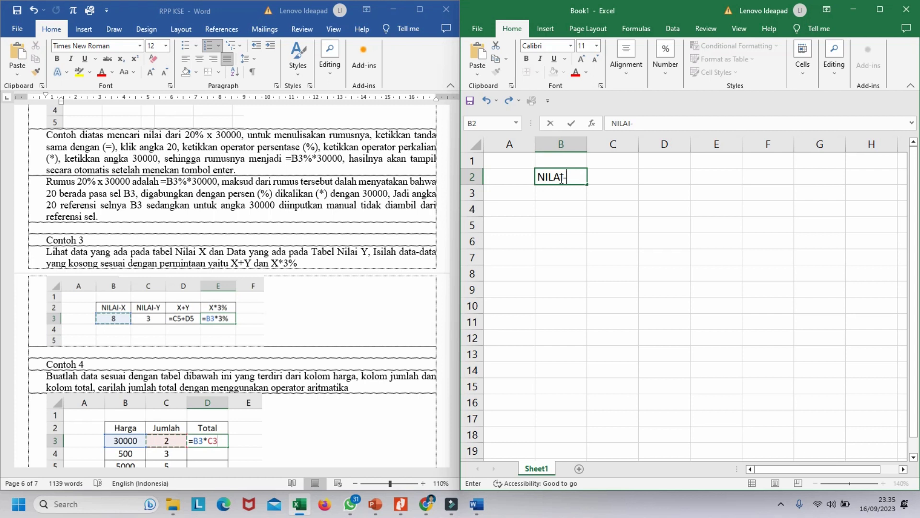
{"action": "type", "text": "X"}
{"action": "key", "text": "Tab"}
{"action": "type", "text": "NILAI"}
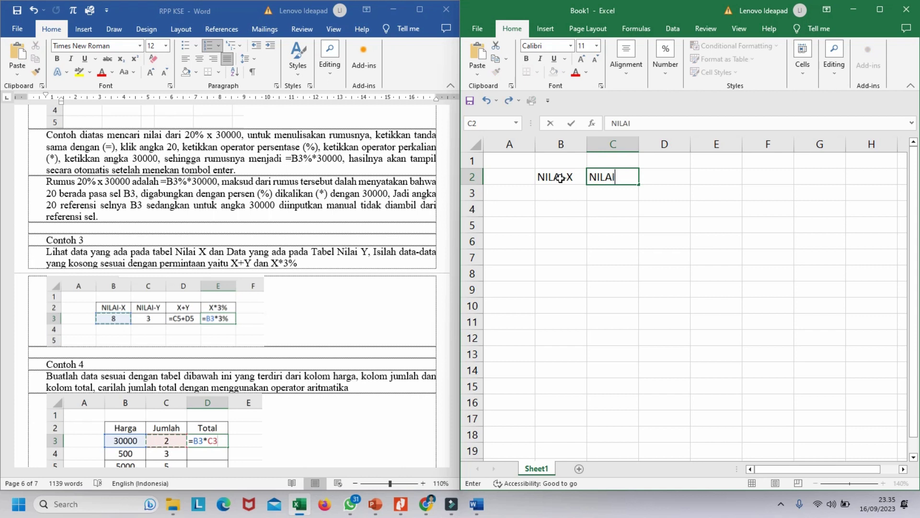
{"action": "type", "text": "-Y"}
{"action": "key", "text": "Tab"}
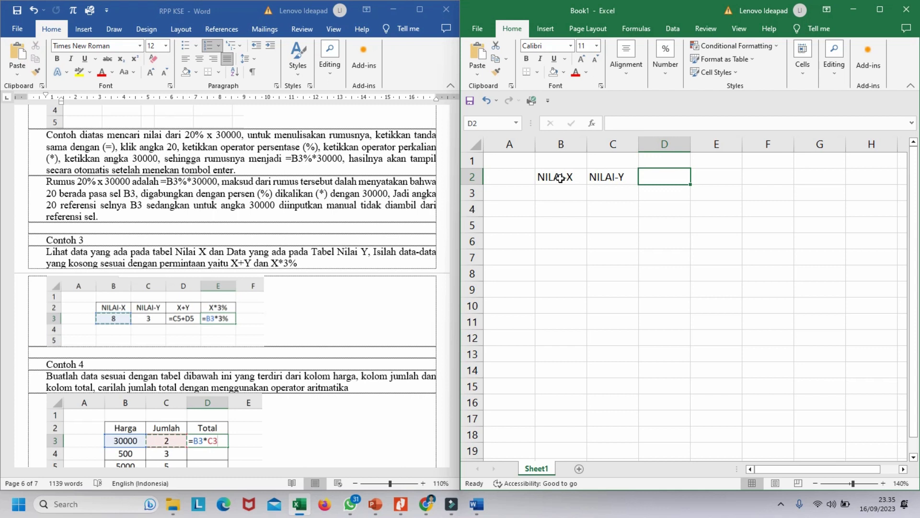
{"action": "type", "text": "X+"}
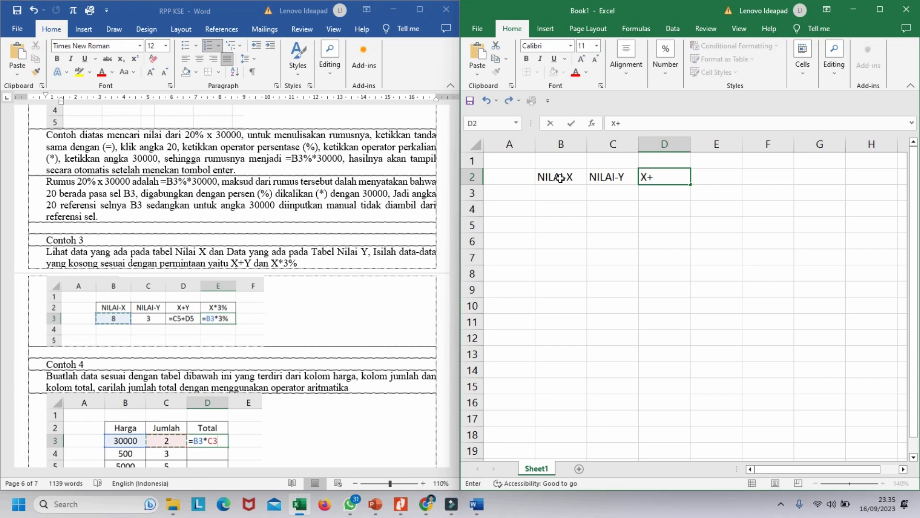
{"action": "type", "text": "Y"}
{"action": "key", "text": "Tab"}
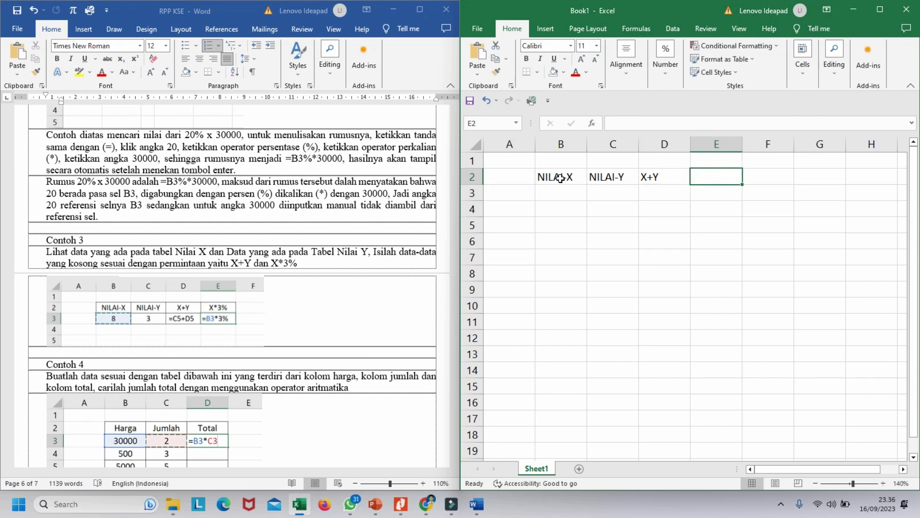
{"action": "type", "text": "X"}
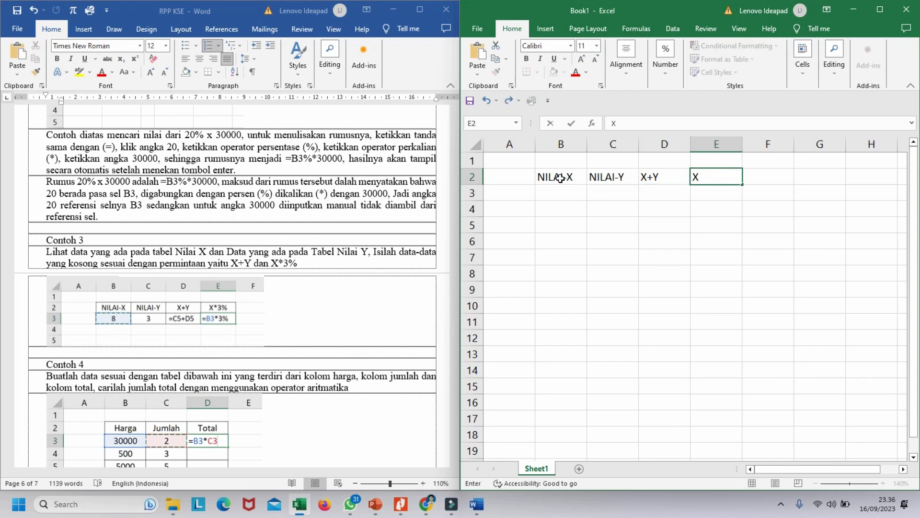
{"action": "type", "text": "*3%"}
Enter 8 under NILAI-X in cell B3 and 3 under NILAI-Y in cell C3
{"action": "left_click", "coordinate": [558, 191]}
{"action": "type", "text": "8"}
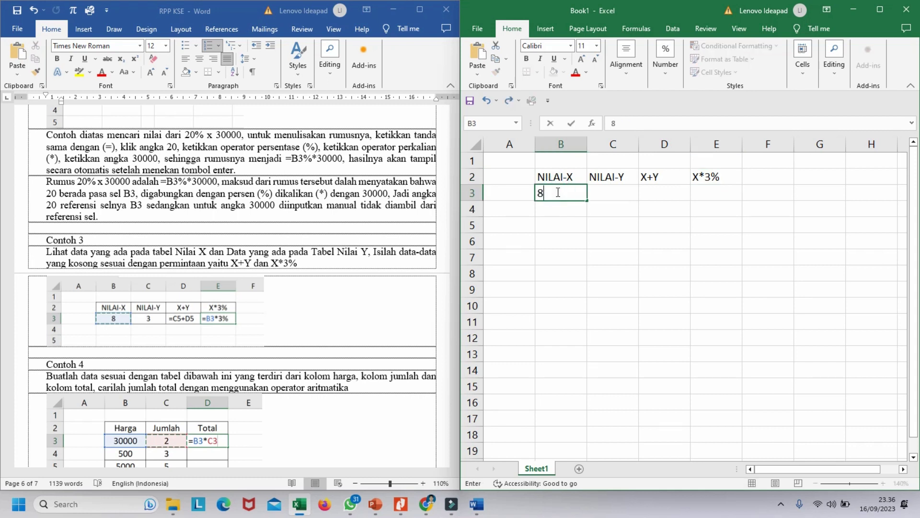
{"action": "left_click", "coordinate": [603, 190]}
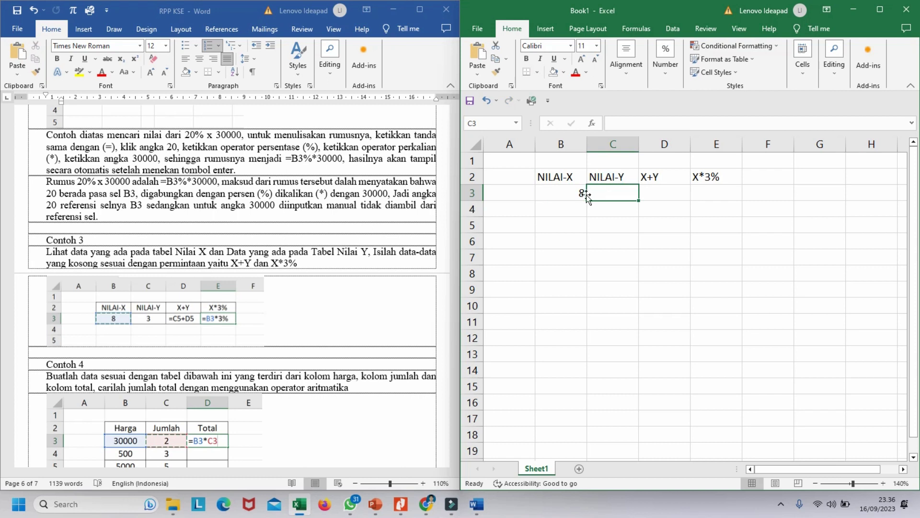
{"action": "type", "text": "3"}
{"action": "left_click", "coordinate": [577, 236]}
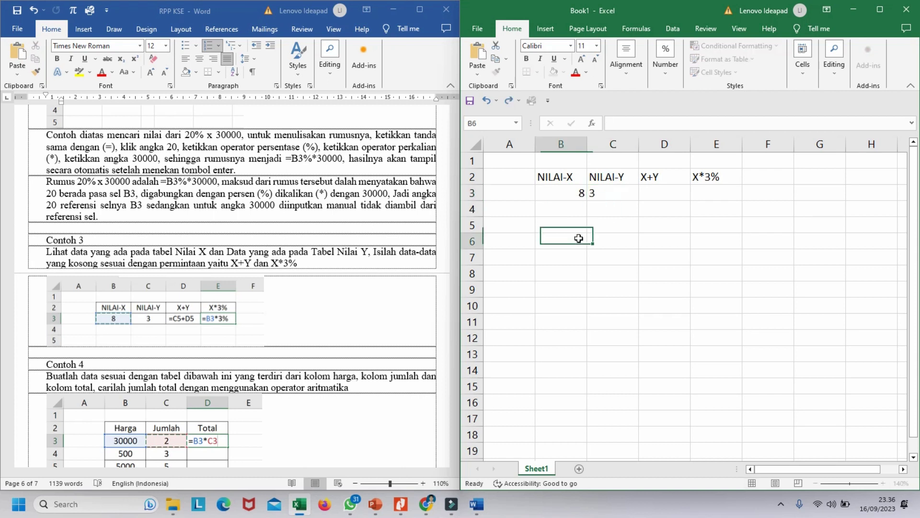
Apply All Borders to the table range B2:E3
{"action": "left_click_drag", "start_coordinate": [553, 178], "coordinate": [703, 188]}
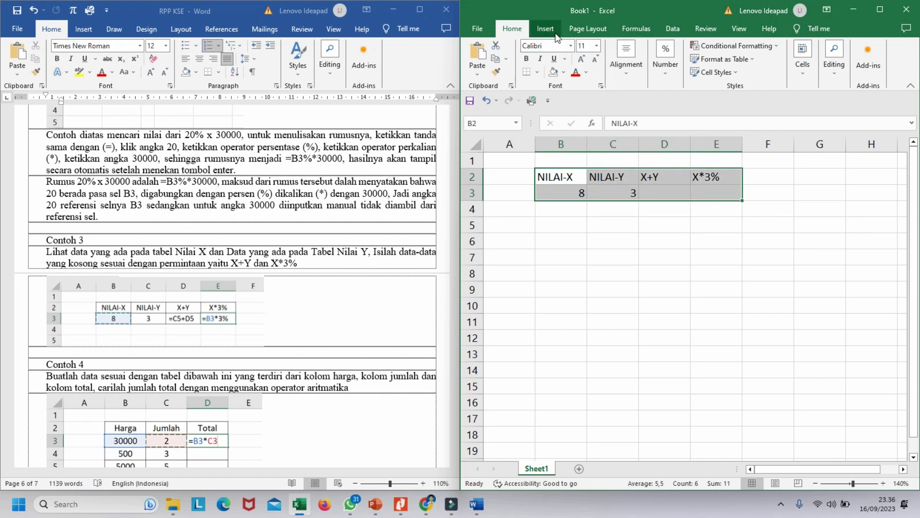
{"action": "left_click", "coordinate": [537, 72]}
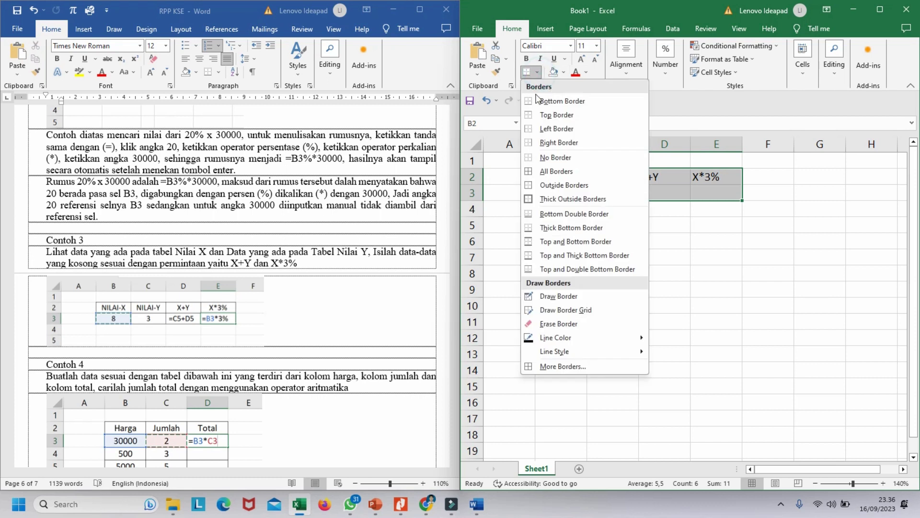
{"action": "left_click", "coordinate": [539, 172]}
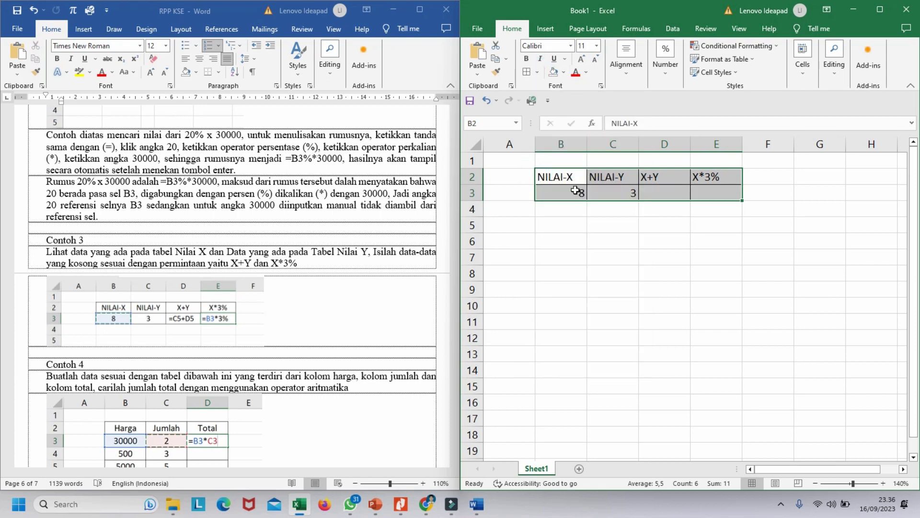
{"action": "left_click", "coordinate": [587, 230]}
Center the headings in B2:E2 and the values in B3:C3 horizontally
{"action": "left_click_drag", "start_coordinate": [550, 179], "coordinate": [700, 175]}
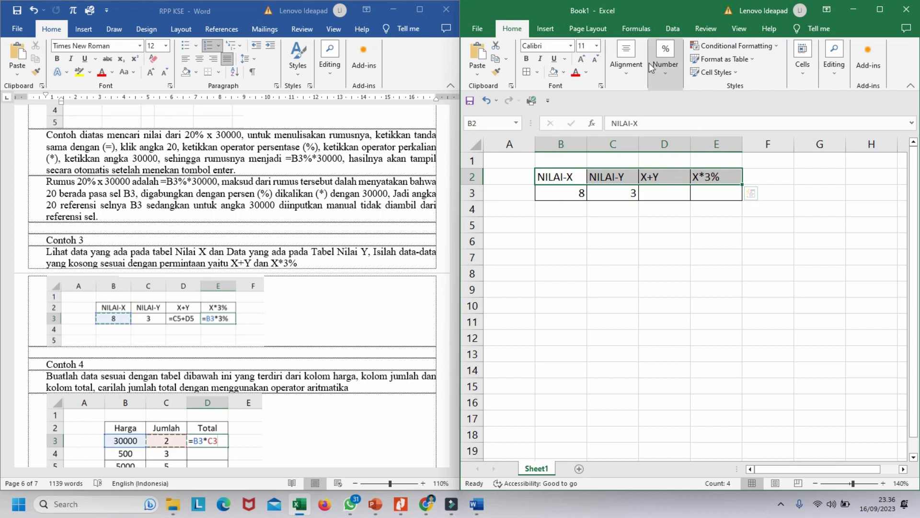
{"action": "left_click", "coordinate": [626, 60]}
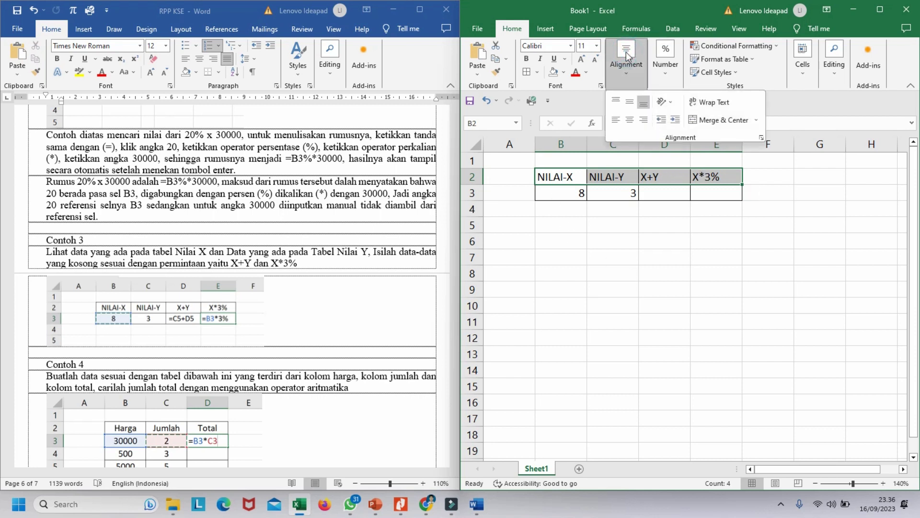
{"action": "left_click", "coordinate": [630, 120]}
{"action": "left_click", "coordinate": [627, 212]}
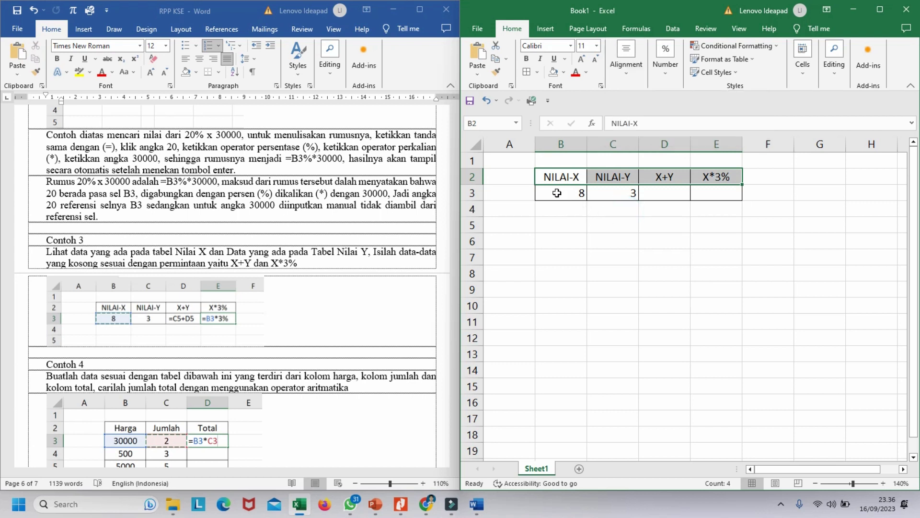
{"action": "left_click_drag", "start_coordinate": [561, 193], "coordinate": [619, 193]}
{"action": "left_click", "coordinate": [626, 60]}
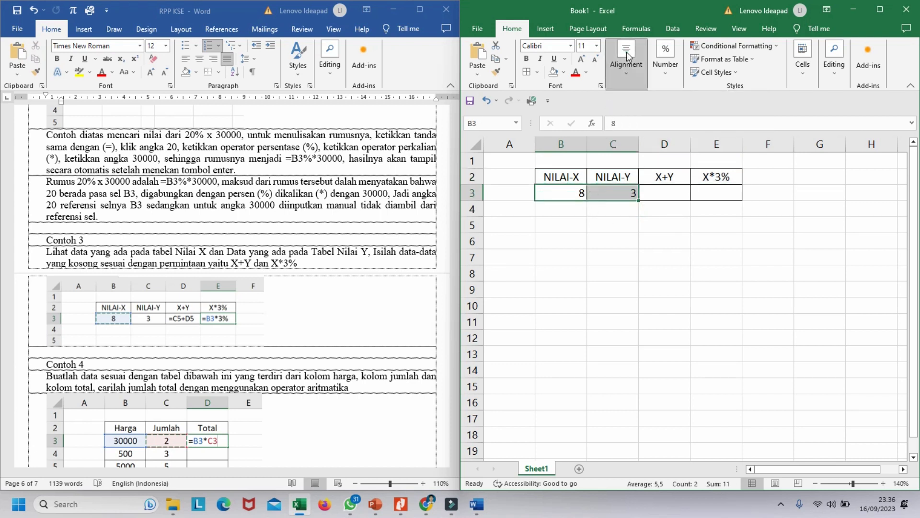
{"action": "left_click", "coordinate": [630, 120]}
{"action": "left_click", "coordinate": [635, 236]}
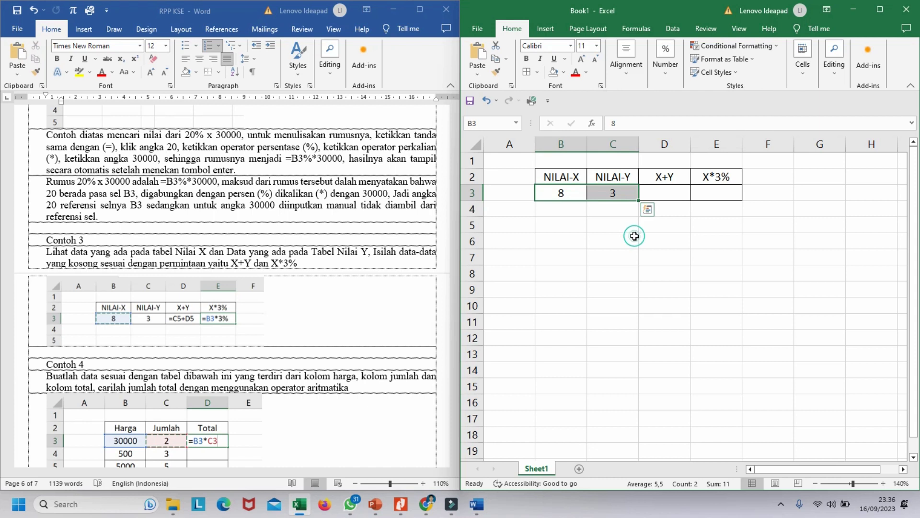
{"action": "left_click", "coordinate": [647, 274]}
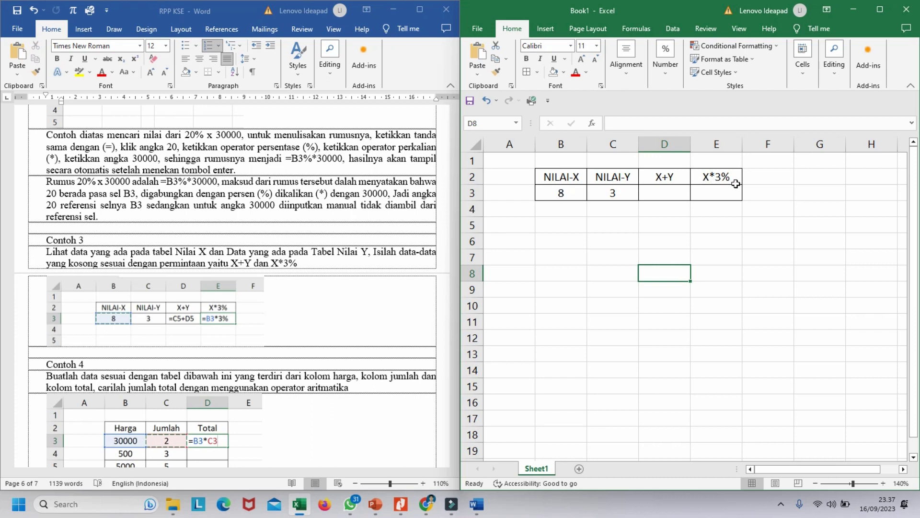
Calculate X+Y in cell D3 with the cell-reference formula =B3+C3
{"action": "left_click", "coordinate": [650, 193]}
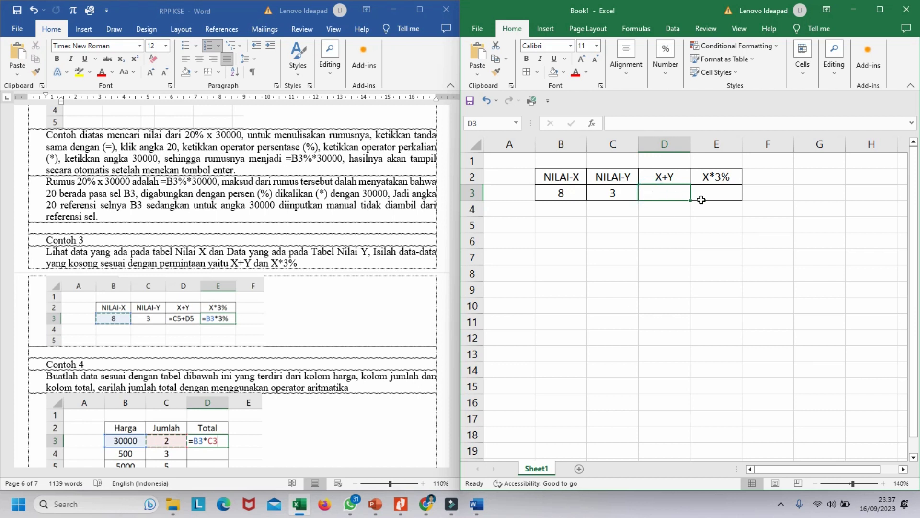
{"action": "type", "text": "="}
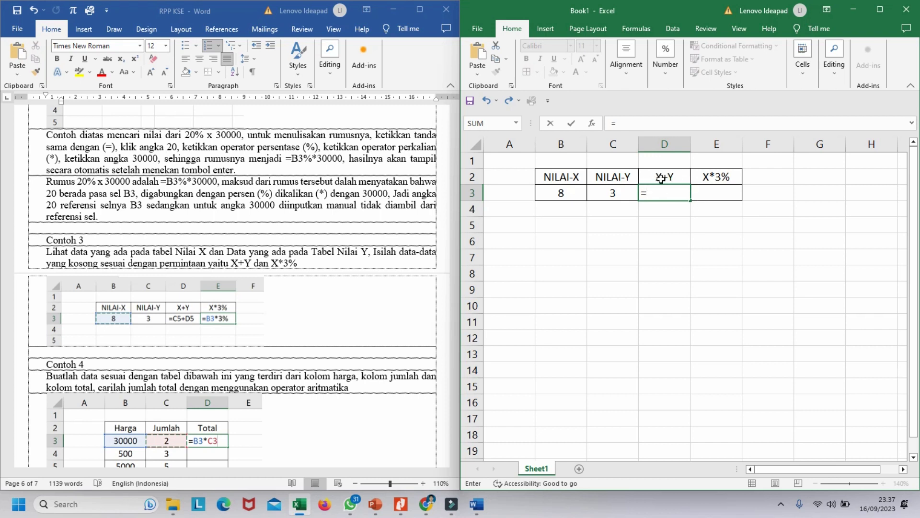
{"action": "left_click", "coordinate": [570, 195]}
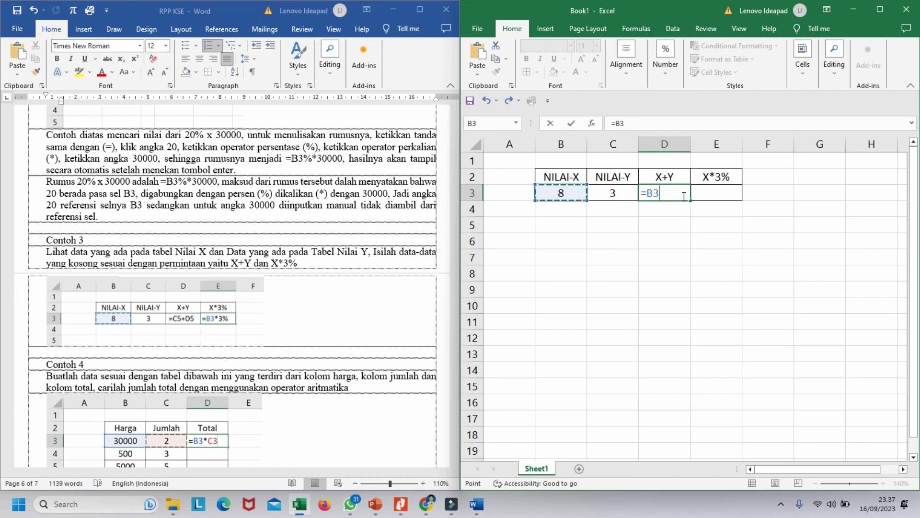
{"action": "type", "text": "+"}
{"action": "left_click", "coordinate": [613, 193]}
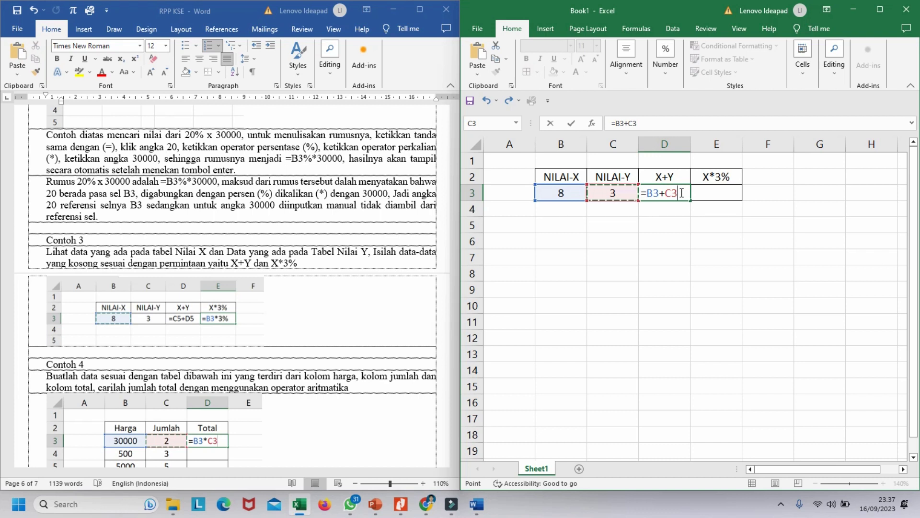
{"action": "key", "text": "Return"}
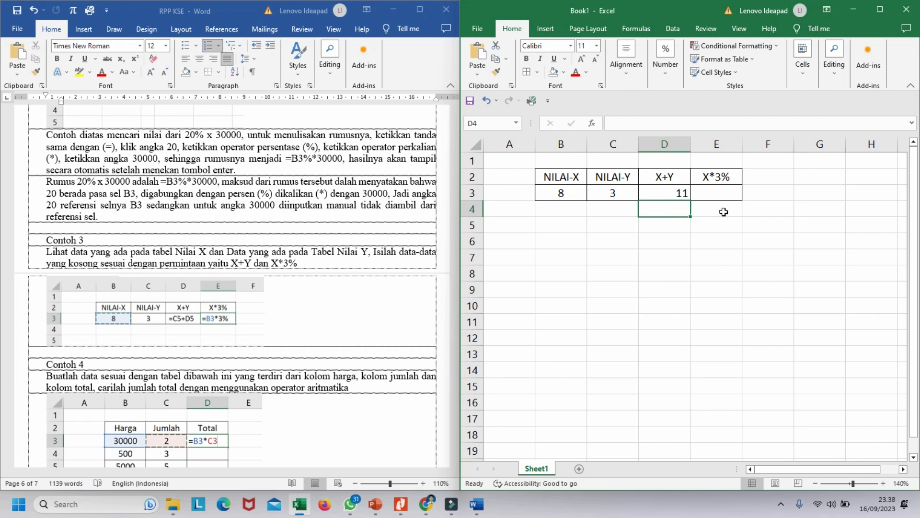
Calculate 3% of the NILAI-X value in cell E3 with the formula =B3*3%
{"action": "left_click", "coordinate": [705, 195]}
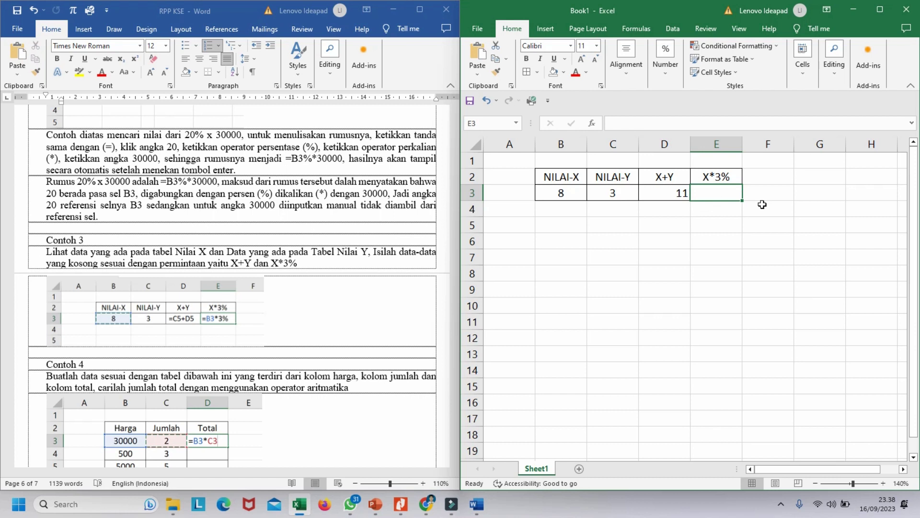
{"action": "type", "text": "="}
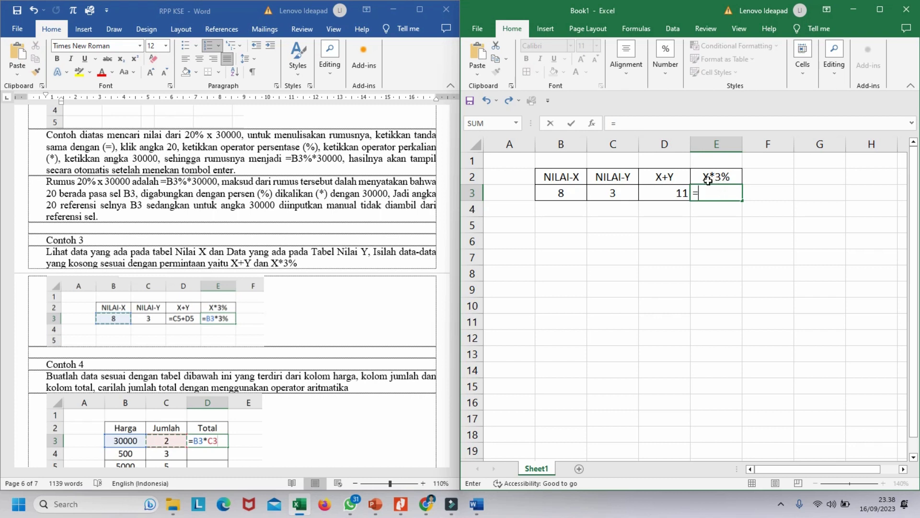
{"action": "left_click", "coordinate": [559, 193]}
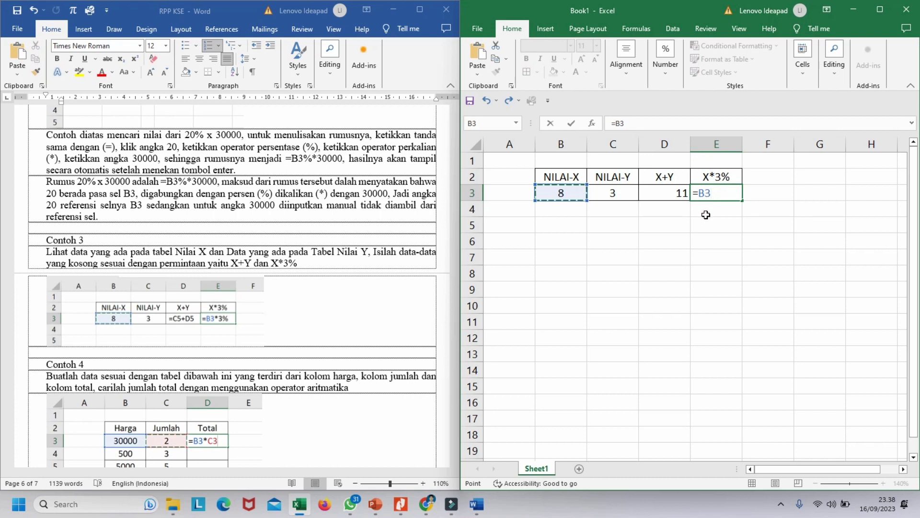
{"action": "type", "text": "*3"}
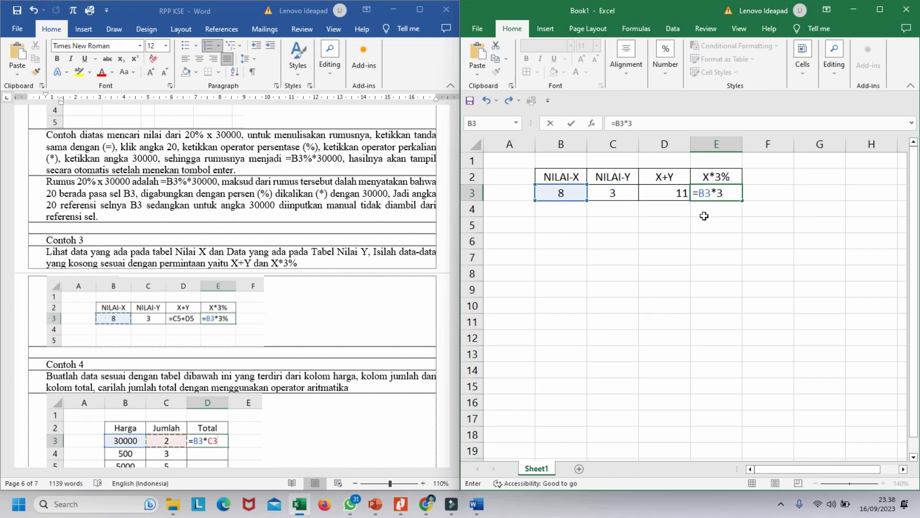
{"action": "type", "text": "%"}
{"action": "key", "text": "Return"}
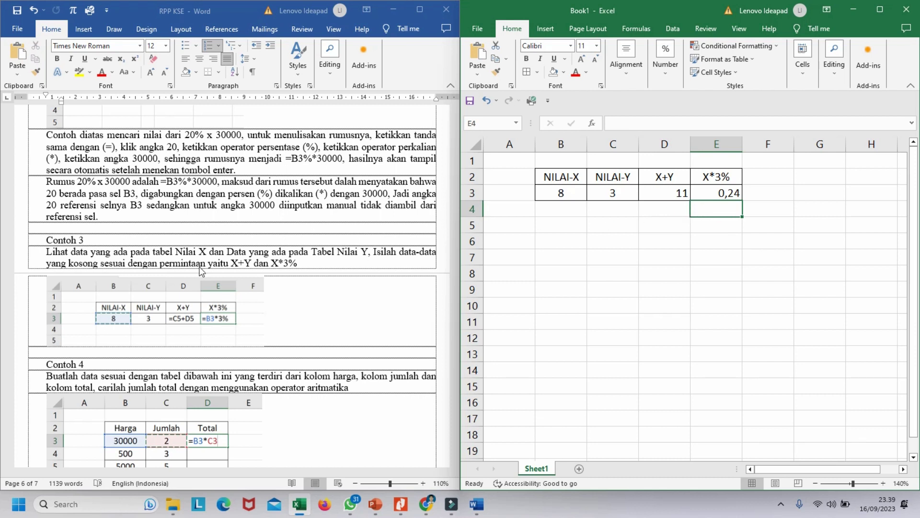
Bring the full Contoh 4 example into view in Word, and clear the contents and borders of B2:E3 in the Excel sheet
{"action": "scroll", "coordinate": [200, 270], "scroll_direction": "down", "scroll_amount": 2}
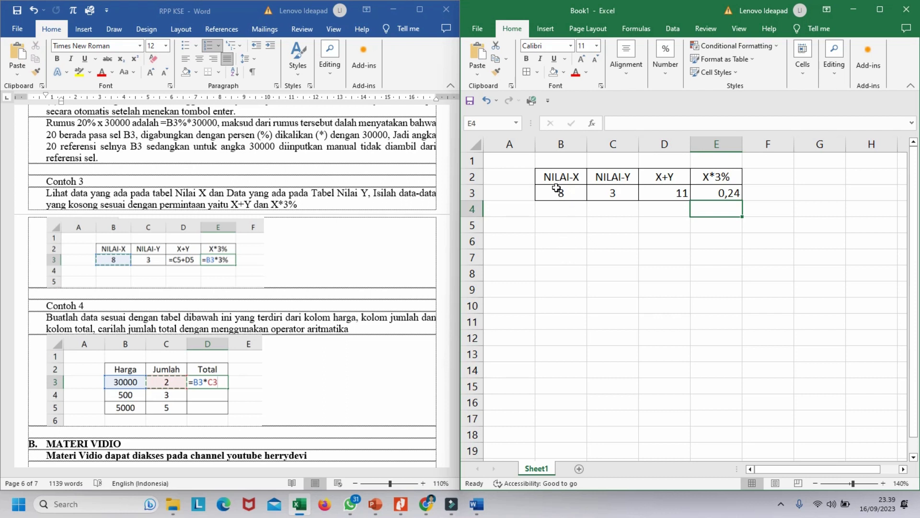
{"action": "left_click_drag", "start_coordinate": [554, 178], "coordinate": [718, 202]}
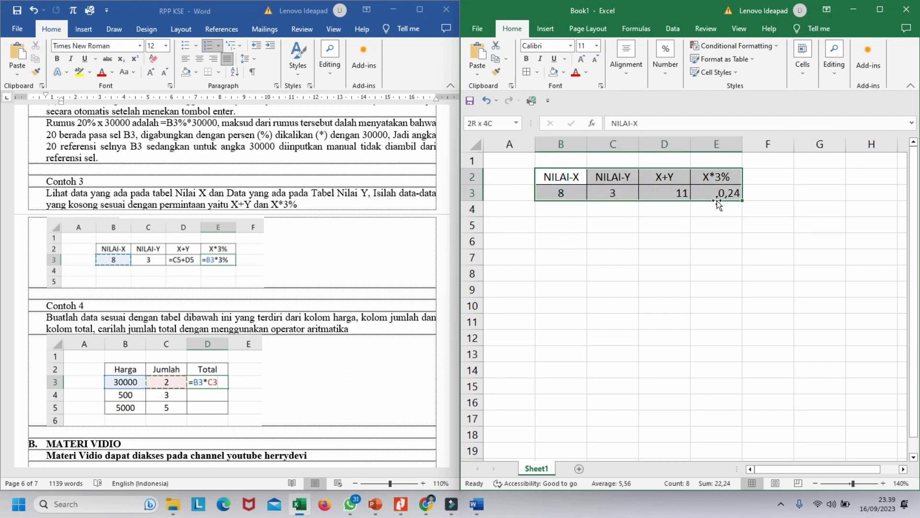
{"action": "key", "text": "Delete"}
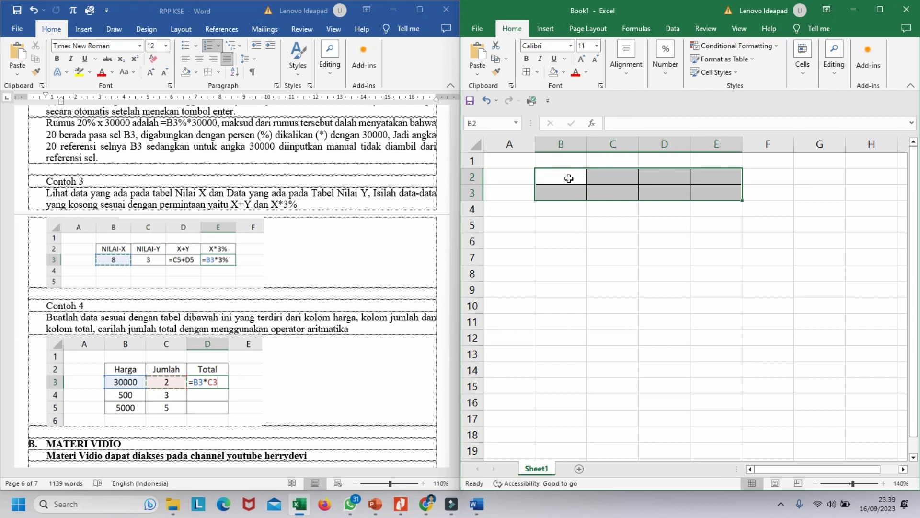
{"action": "left_click", "coordinate": [541, 76]}
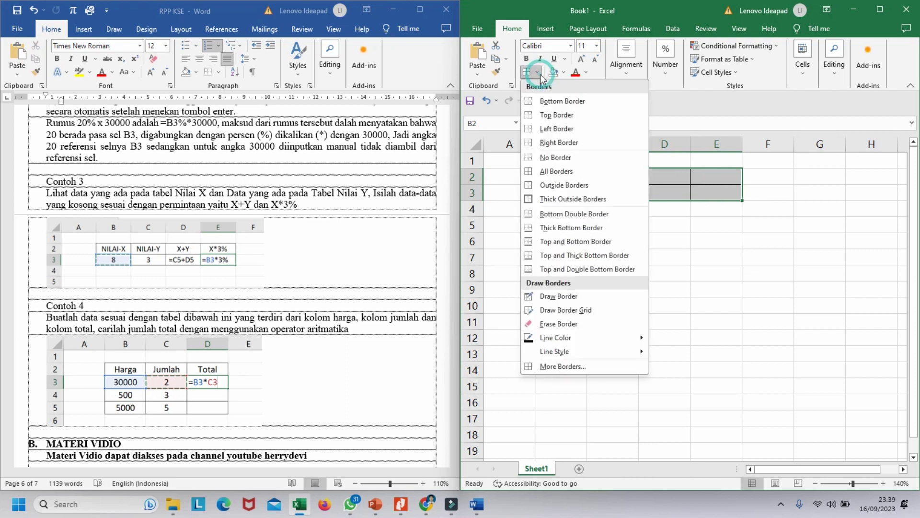
{"action": "left_click", "coordinate": [556, 156]}
{"action": "left_click", "coordinate": [641, 255]}
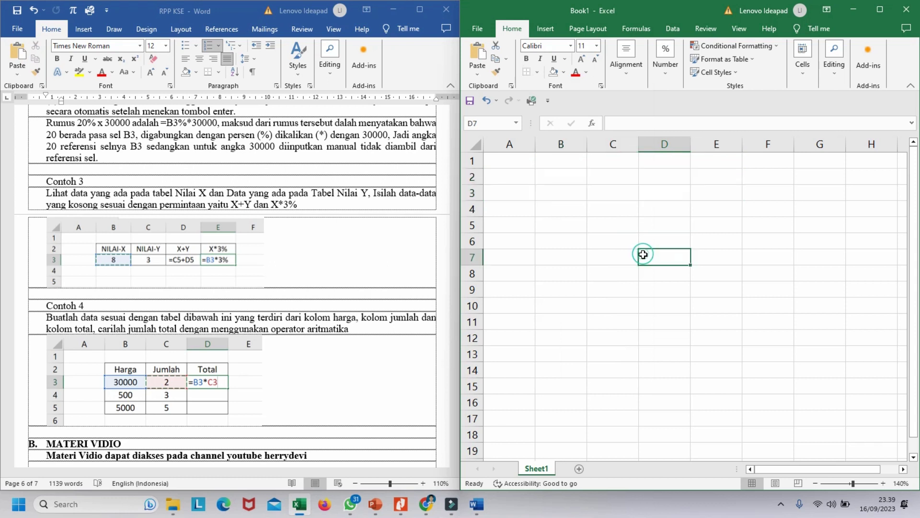
Enter the headings HARGA, JUMLAH and TOTAL in cells B2, C2 and D2 of the Excel sheet
{"action": "left_click", "coordinate": [561, 178]}
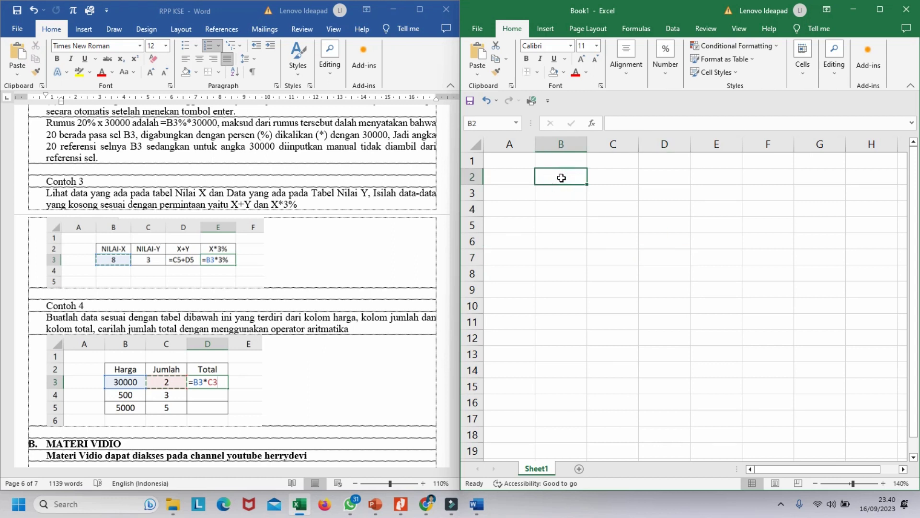
{"action": "type", "text": "HARGA"}
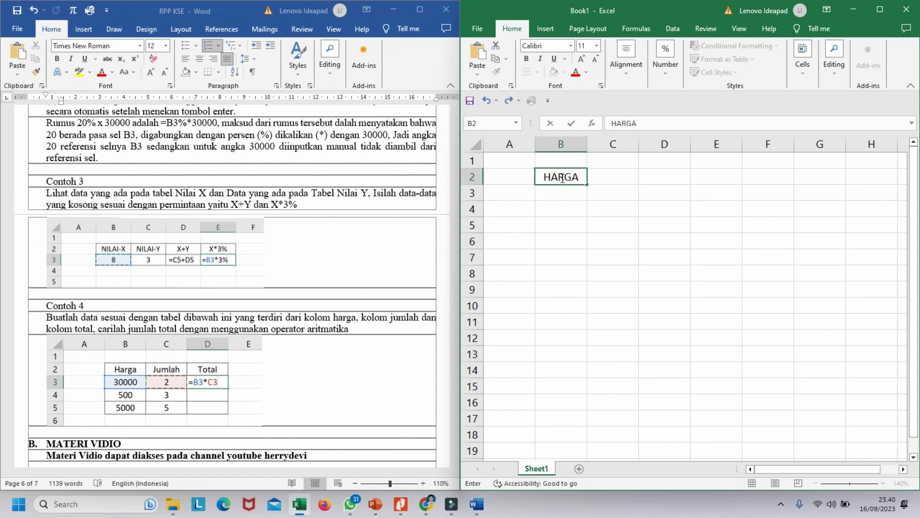
{"action": "left_click", "coordinate": [605, 177]}
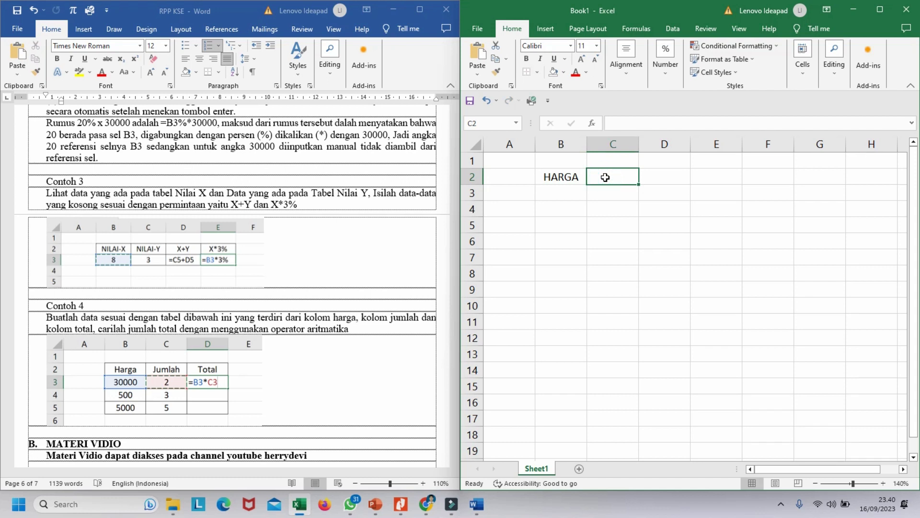
{"action": "type", "text": "JUMLAH"}
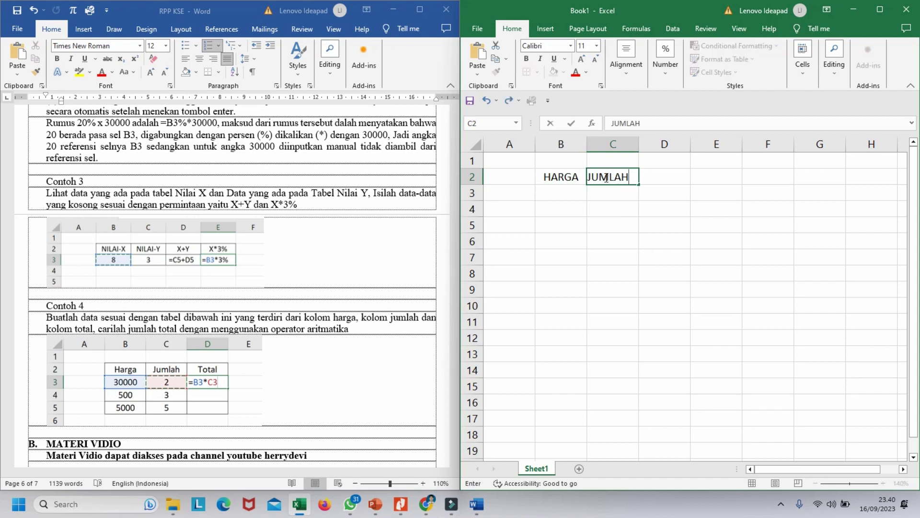
{"action": "left_click", "coordinate": [647, 179]}
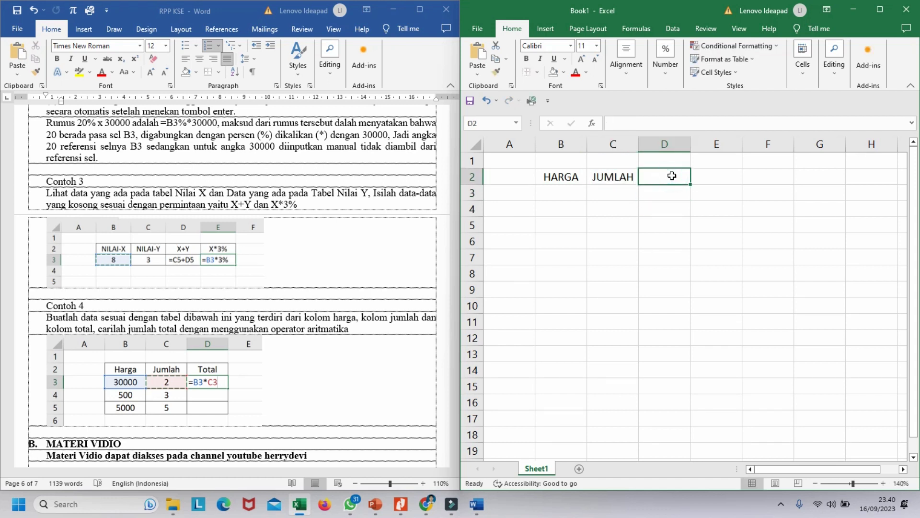
{"action": "type", "text": "TOTAL"}
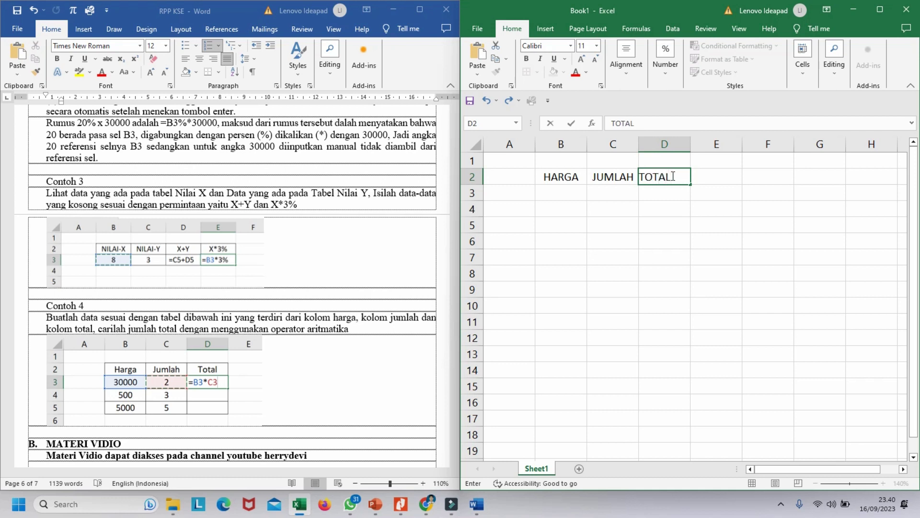
{"action": "left_click", "coordinate": [698, 226]}
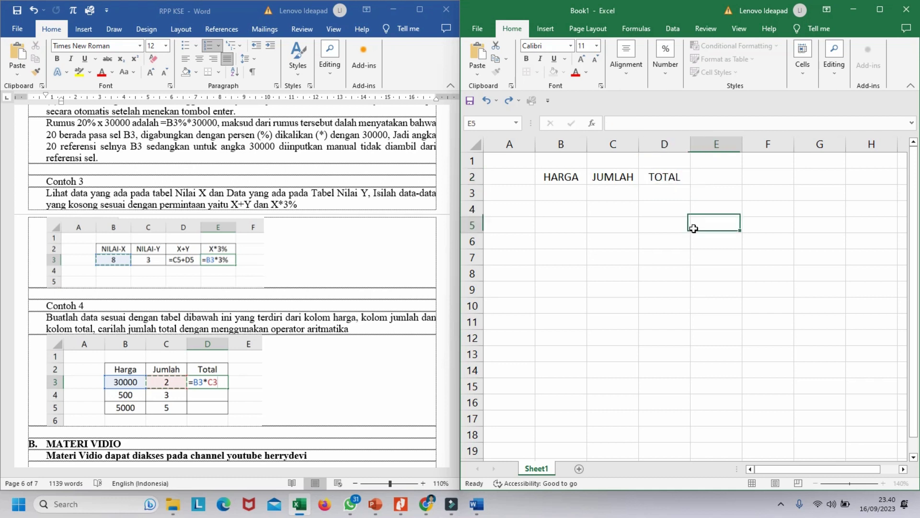
Enter the prices 30000, 500 and 5000 under HARGA in cells B3:B5
{"action": "left_click", "coordinate": [560, 195]}
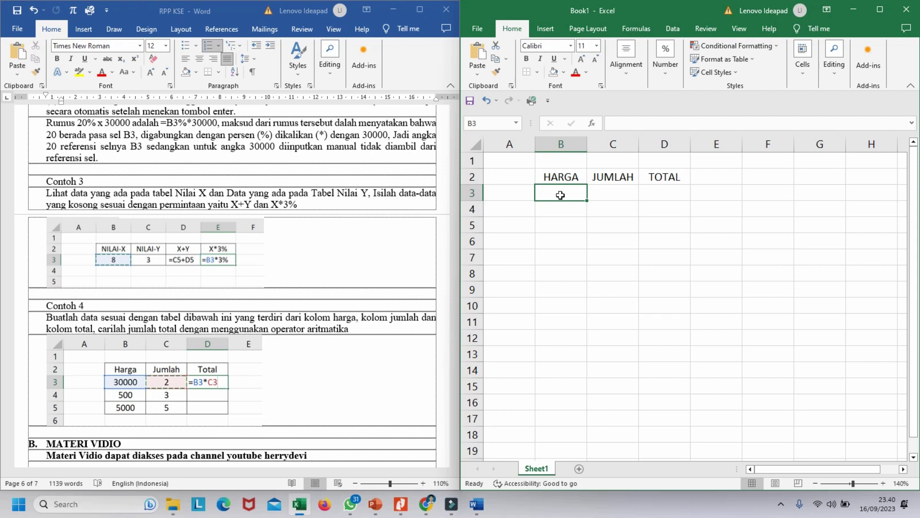
{"action": "type", "text": "30000"}
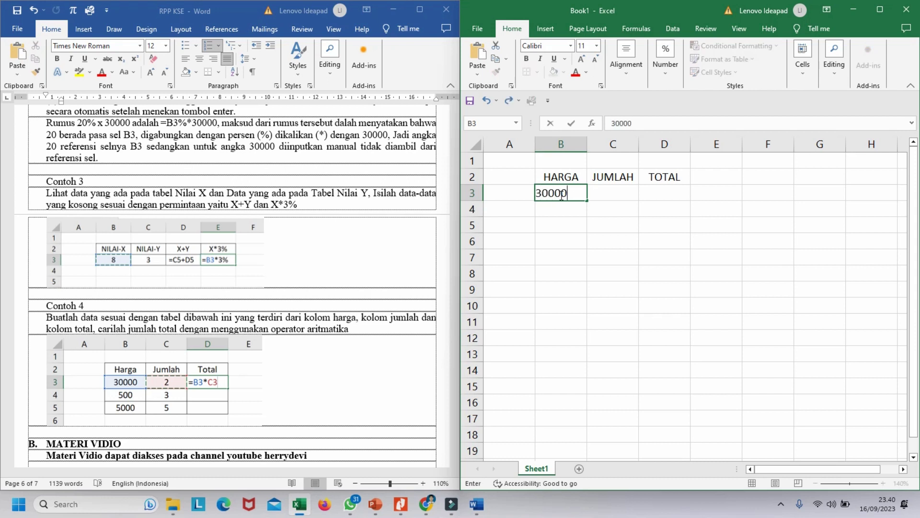
{"action": "key", "text": "Return"}
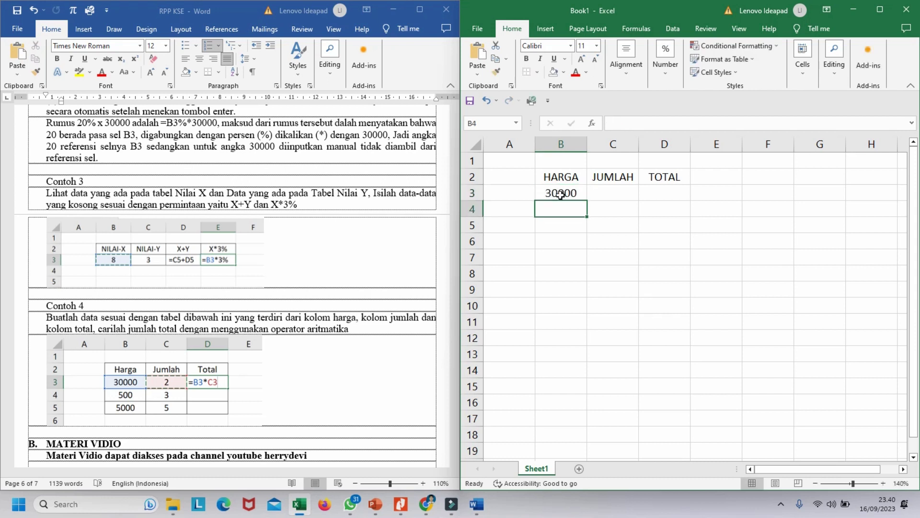
{"action": "type", "text": "500"}
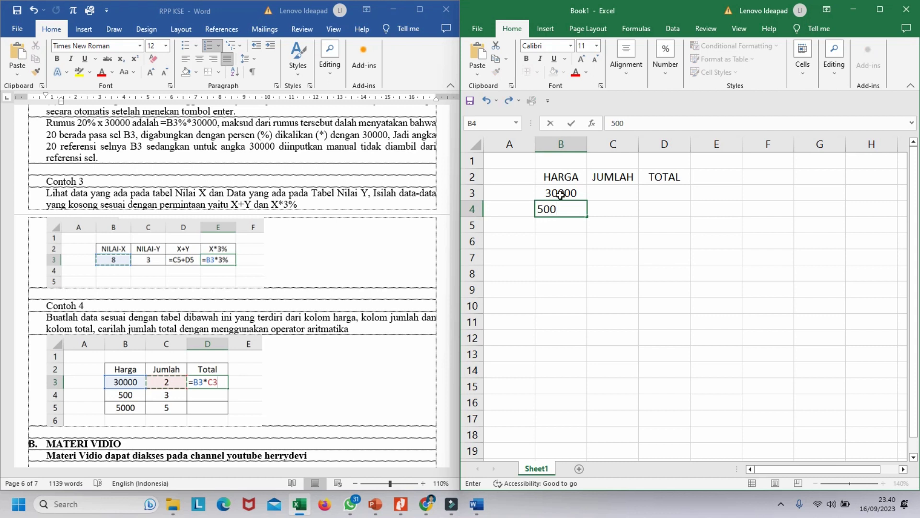
{"action": "key", "text": "Return"}
{"action": "type", "text": "5000"}
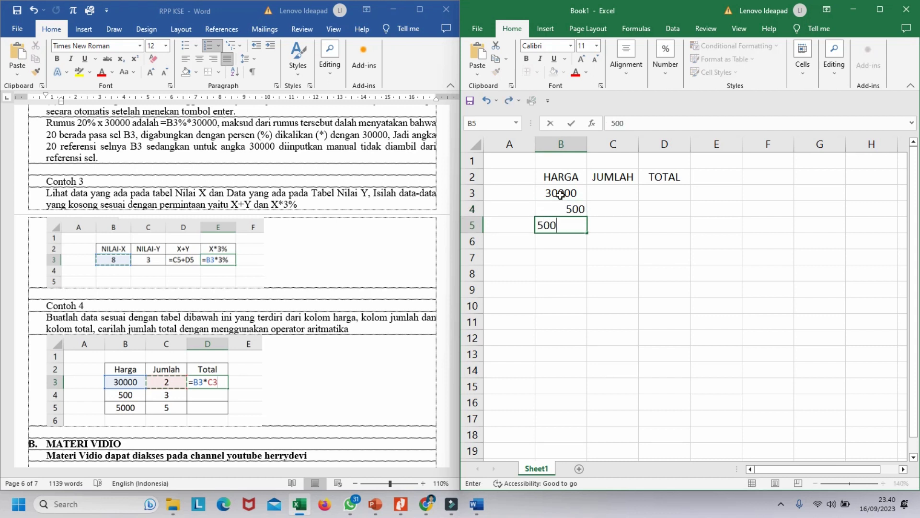
{"action": "left_click", "coordinate": [632, 270]}
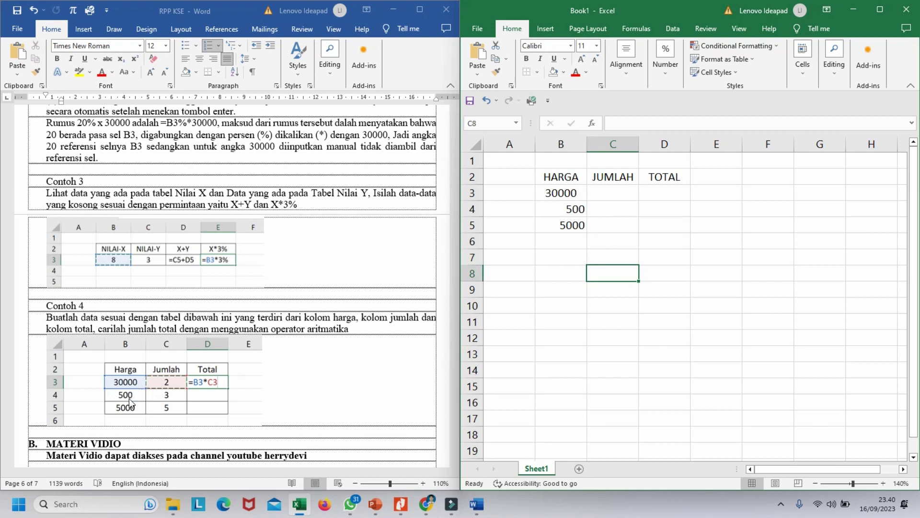
Format the prices in B3:B5 as Accounting with the Rp symbol and 0 decimal places
{"action": "left_click", "coordinate": [615, 211]}
{"action": "left_click_drag", "start_coordinate": [581, 194], "coordinate": [576, 226]}
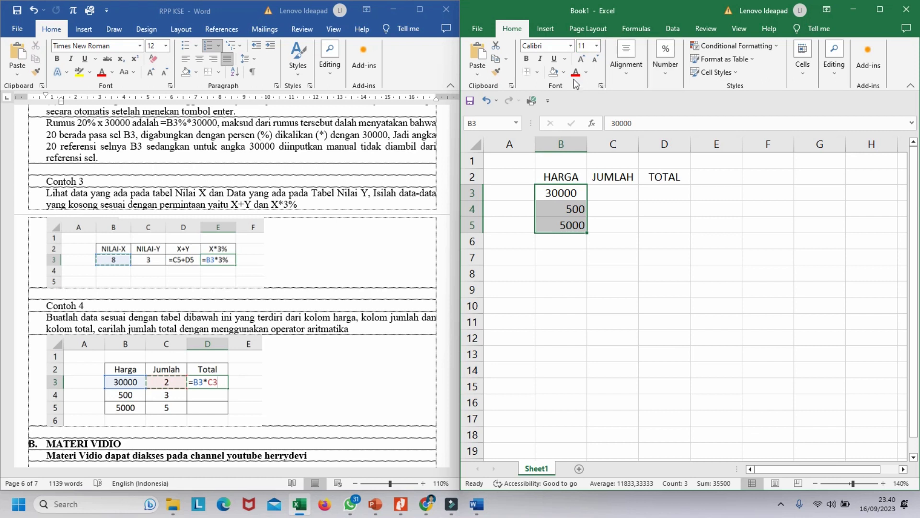
{"action": "left_click", "coordinate": [881, 11]}
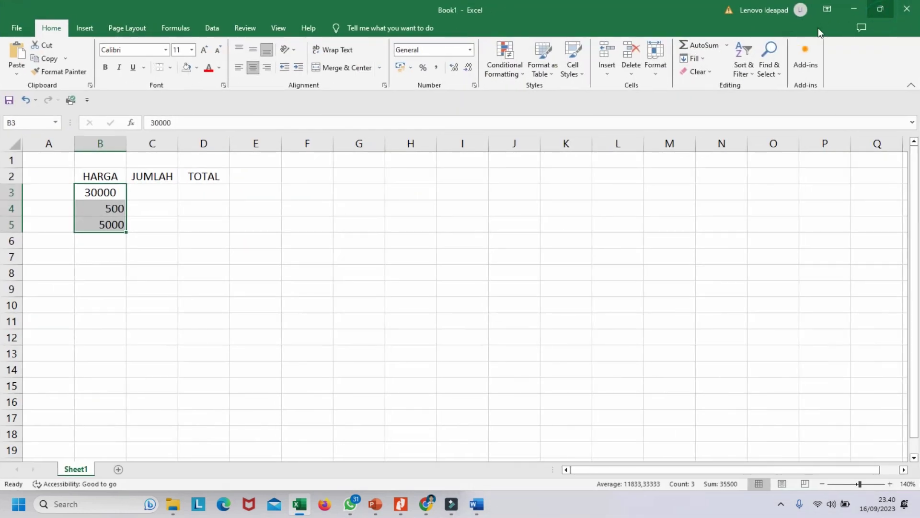
{"action": "left_click", "coordinate": [473, 85]}
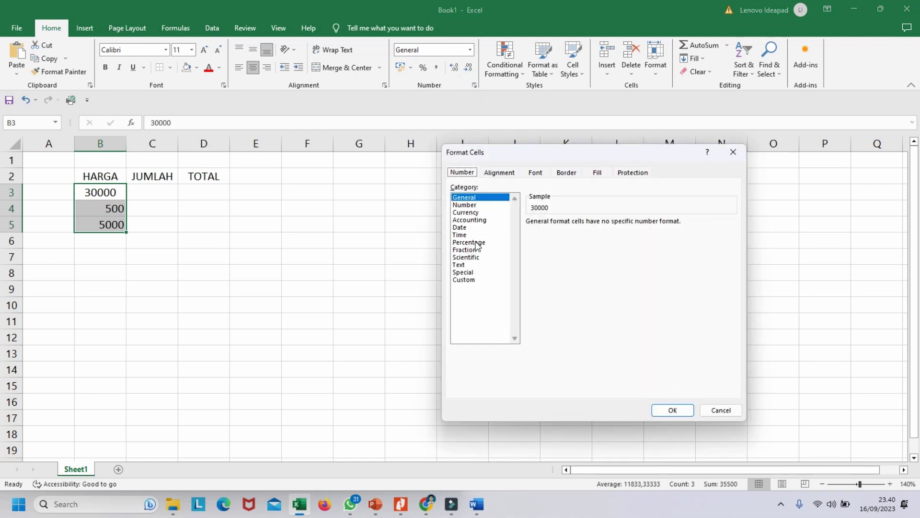
{"action": "left_click", "coordinate": [473, 220]}
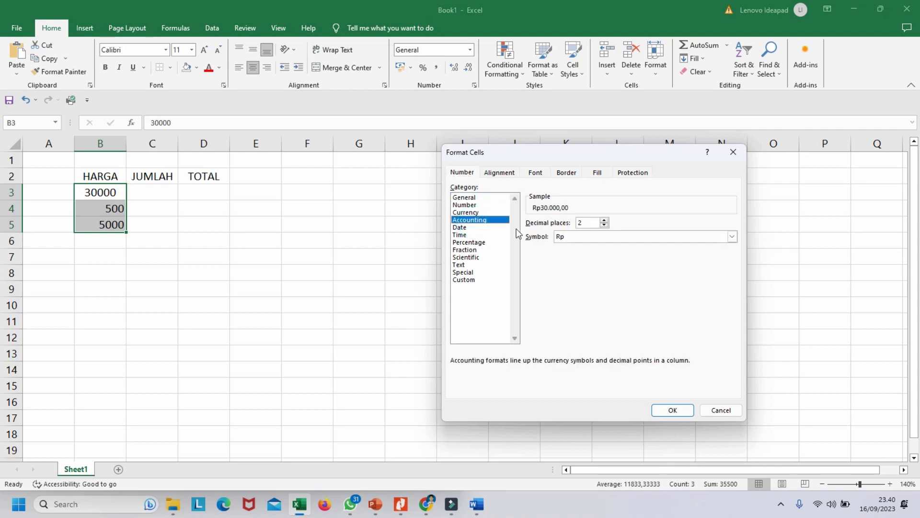
{"action": "left_click", "coordinate": [605, 226]}
{"action": "left_click", "coordinate": [604, 226]}
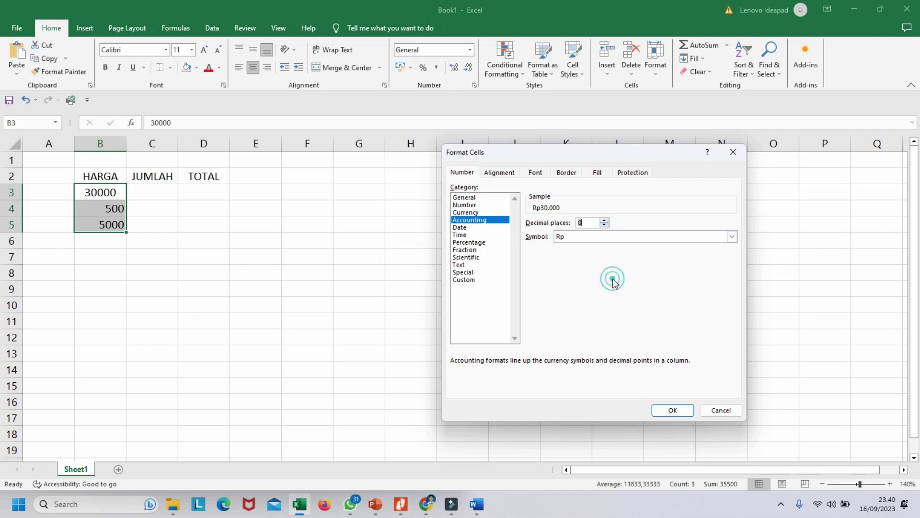
{"action": "left_click", "coordinate": [679, 411]}
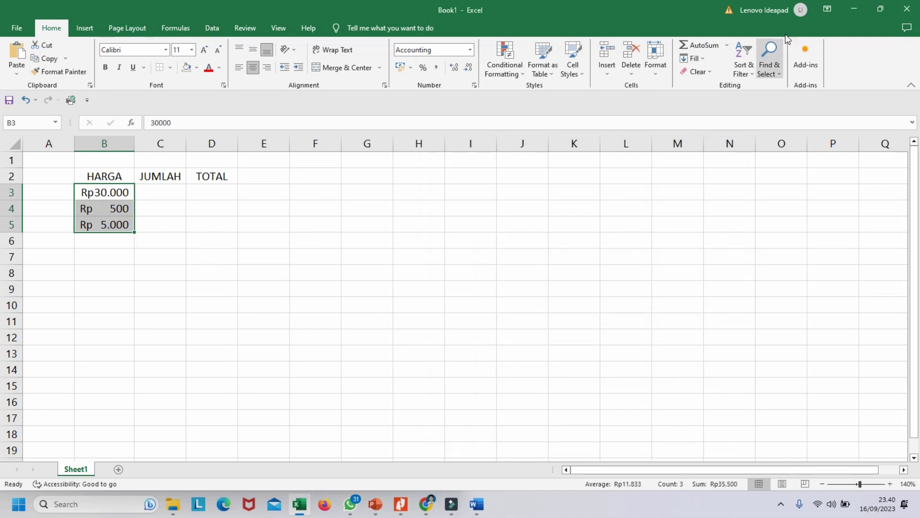
Restore the maximized Excel window and resize it to full height directly beside the Word document
{"action": "left_click", "coordinate": [881, 10]}
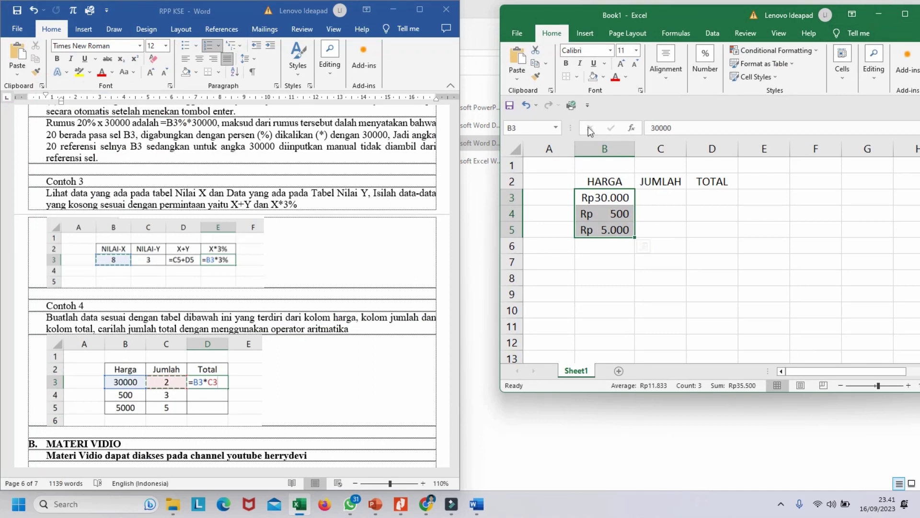
{"action": "double_click", "coordinate": [638, 391]}
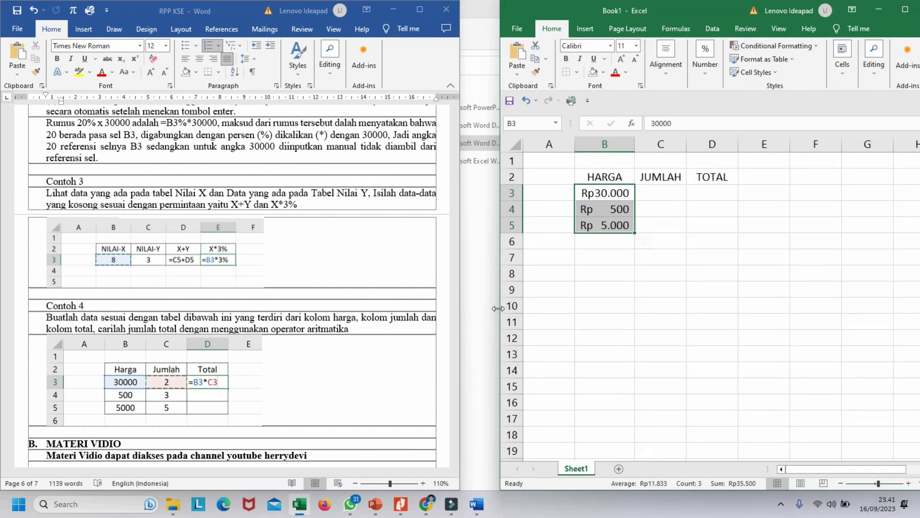
{"action": "left_click_drag", "start_coordinate": [499, 307], "coordinate": [461, 312]}
{"action": "left_click", "coordinate": [677, 255]}
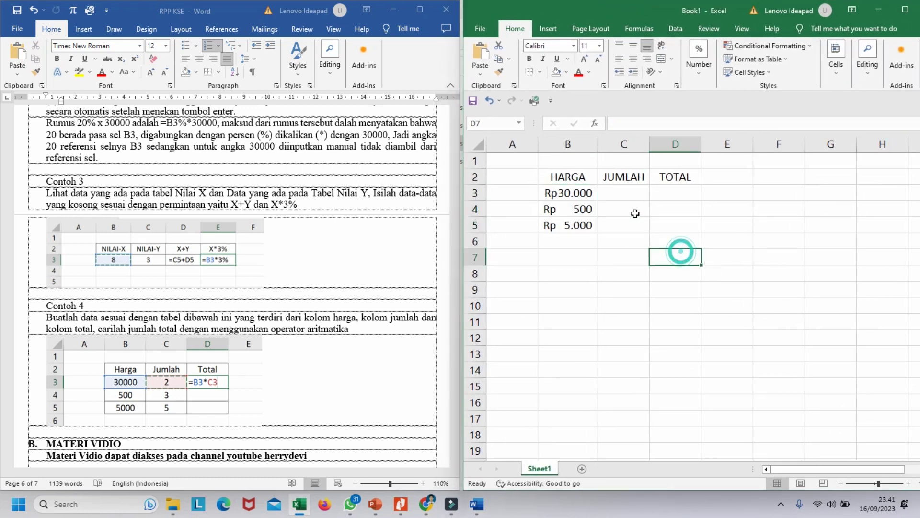
Enter the quantities 2, 3 and 5 under JUMLAH in cells C3:C5
{"action": "left_click", "coordinate": [625, 192]}
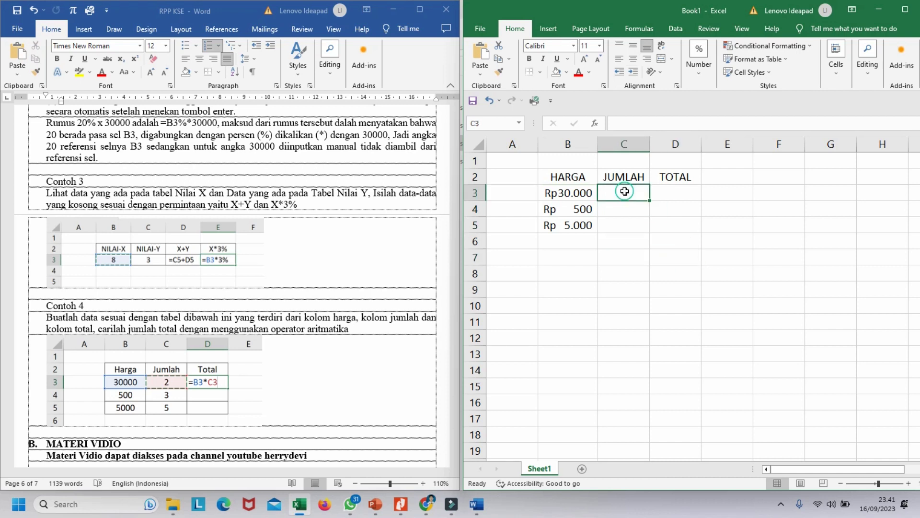
{"action": "type", "text": "2"}
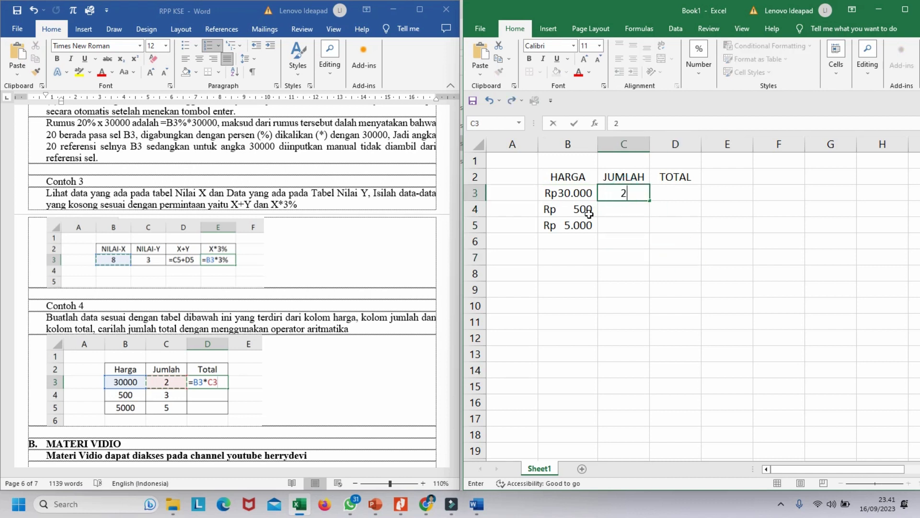
{"action": "left_click", "coordinate": [630, 209]}
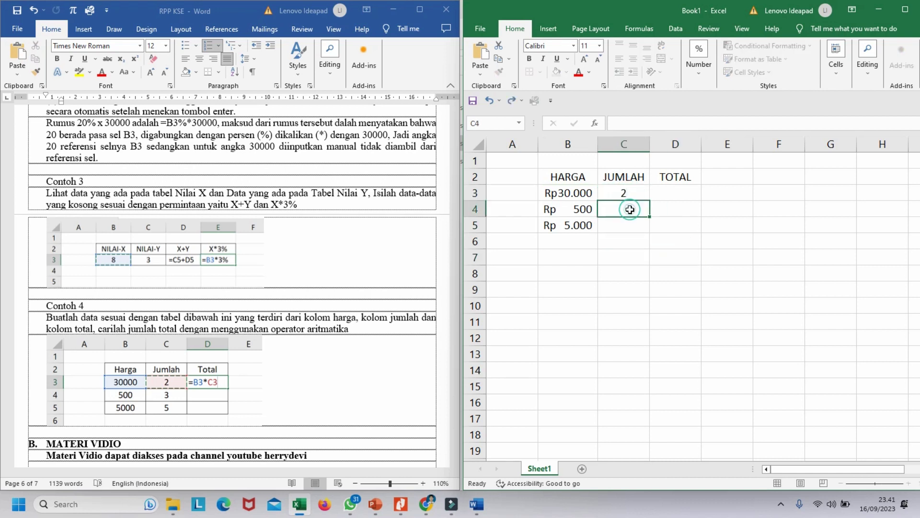
{"action": "type", "text": "3"}
{"action": "left_click", "coordinate": [625, 234]}
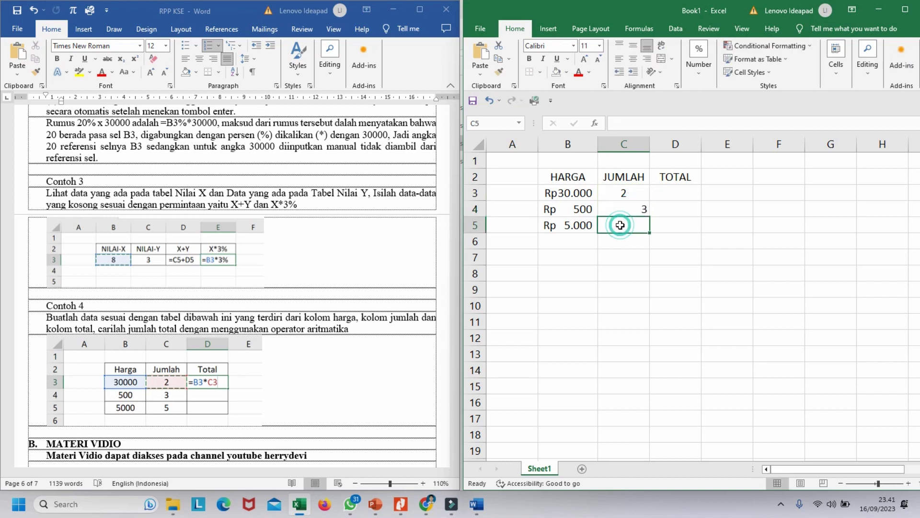
{"action": "type", "text": "5"}
{"action": "left_click", "coordinate": [658, 274]}
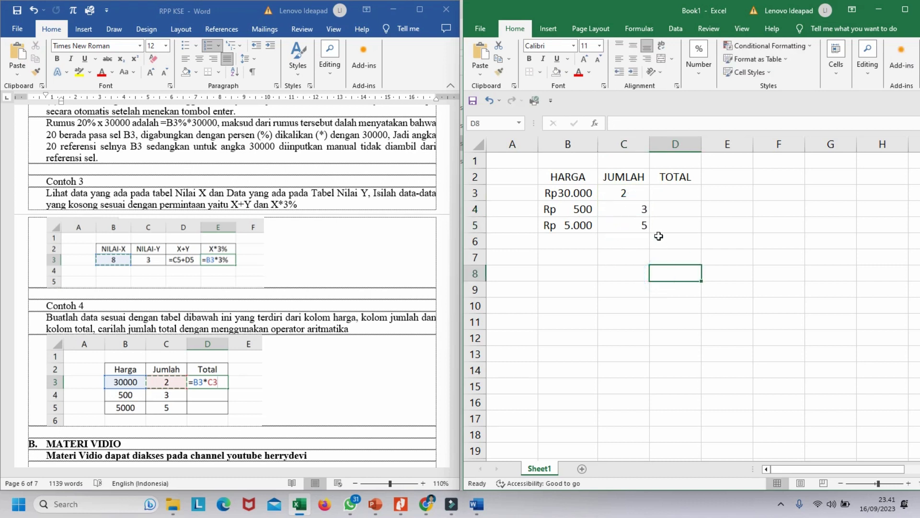
Apply All Borders to the table range B2:D5
{"action": "left_click_drag", "start_coordinate": [549, 178], "coordinate": [672, 226]}
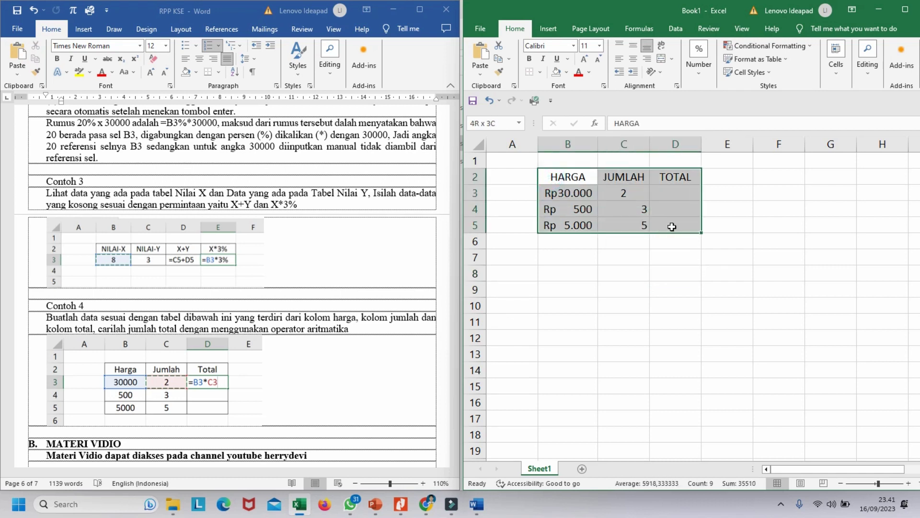
{"action": "left_click", "coordinate": [540, 72]}
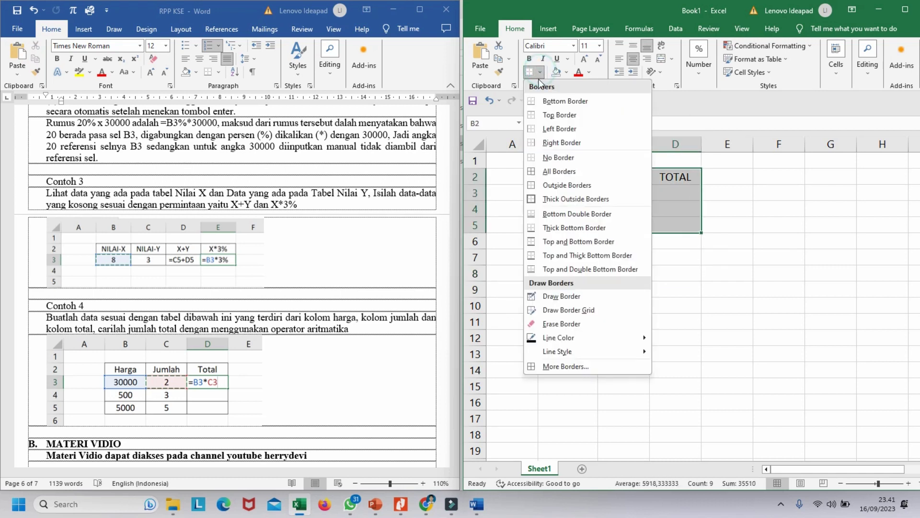
{"action": "left_click", "coordinate": [558, 173]}
{"action": "left_click", "coordinate": [606, 269]}
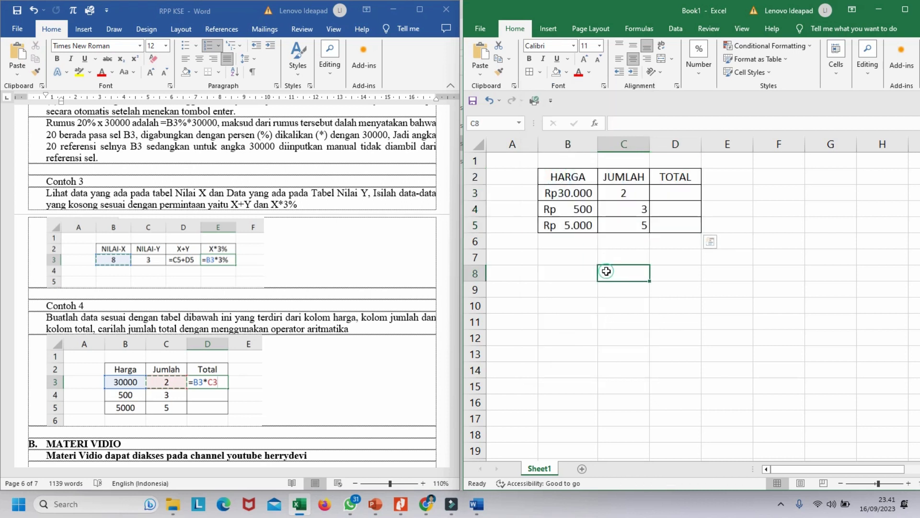
Center the JUMLAH quantities in C3:C5 horizontally
{"action": "left_click", "coordinate": [578, 193]}
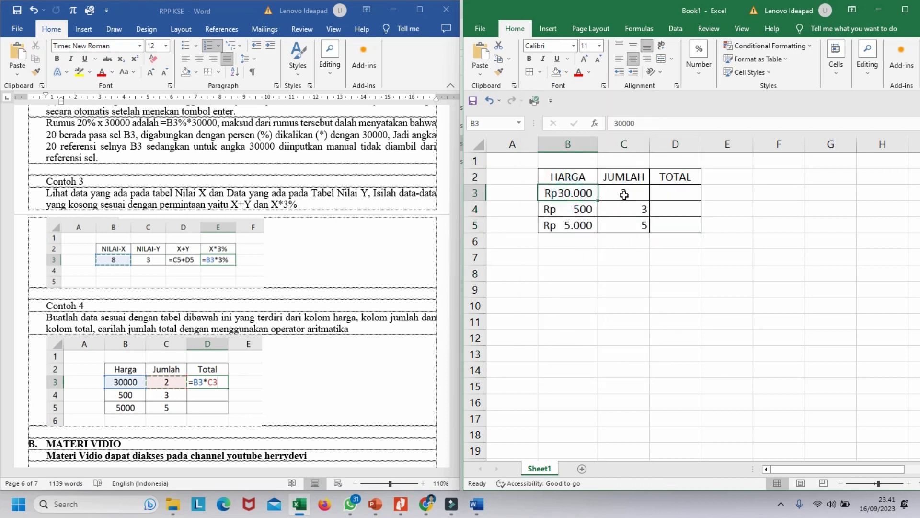
{"action": "left_click_drag", "start_coordinate": [624, 193], "coordinate": [624, 219]}
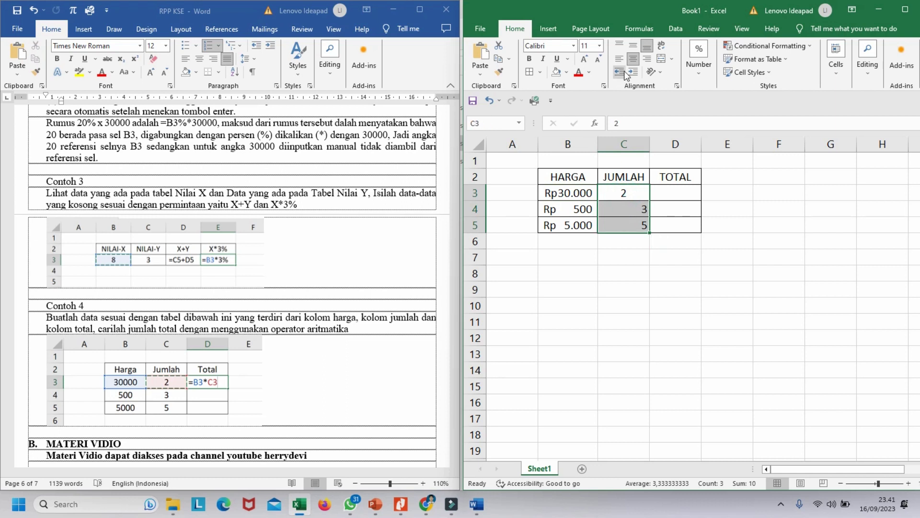
{"action": "left_click", "coordinate": [635, 58]}
{"action": "left_click", "coordinate": [635, 58]}
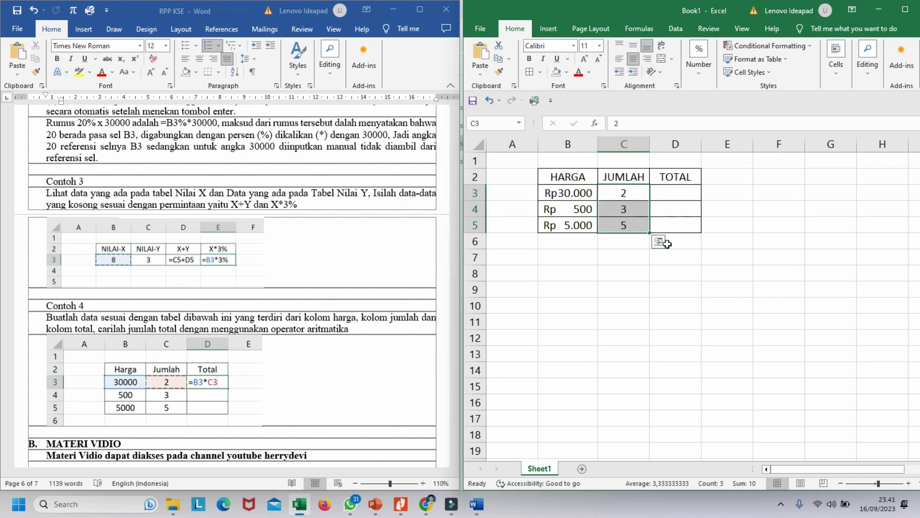
{"action": "left_click", "coordinate": [668, 252]}
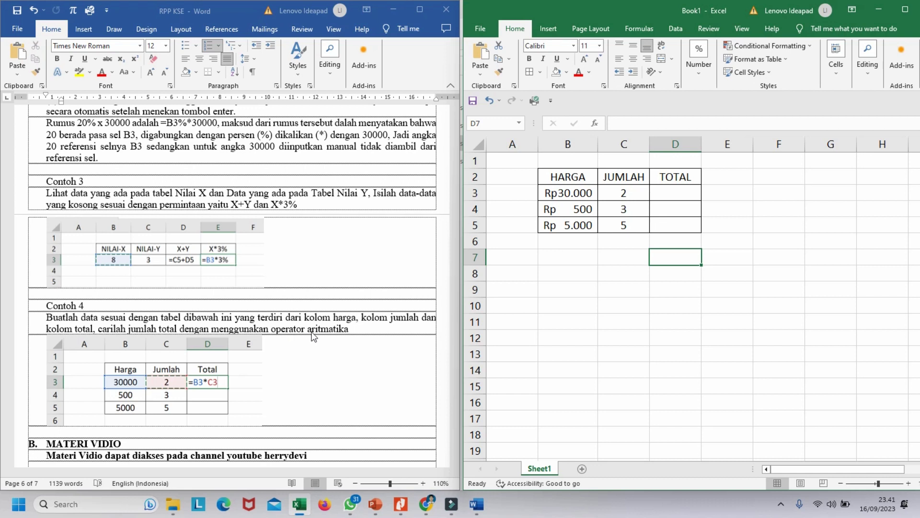
Calculate the first row's TOTAL in cell D3 with the formula =B3*C3, multiplying HARGA by JUMLAH
{"action": "left_click", "coordinate": [675, 193]}
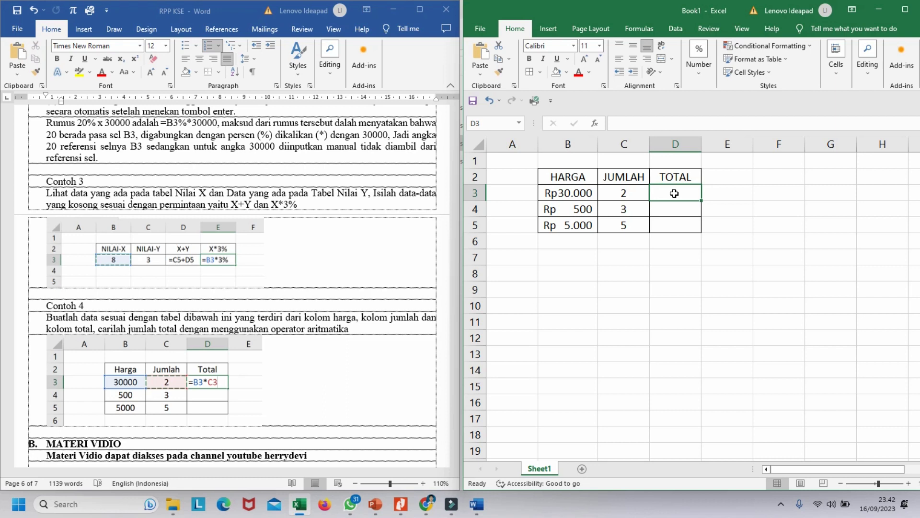
{"action": "type", "text": "="}
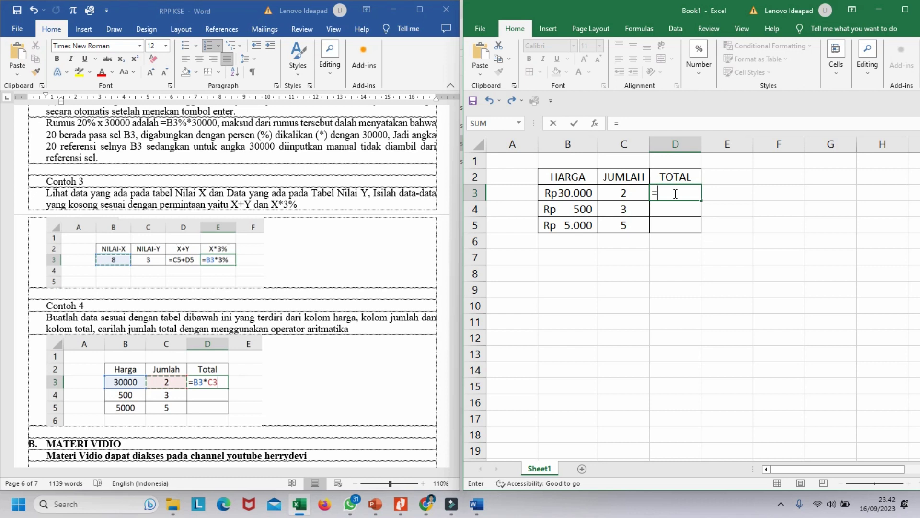
{"action": "left_click", "coordinate": [570, 193]}
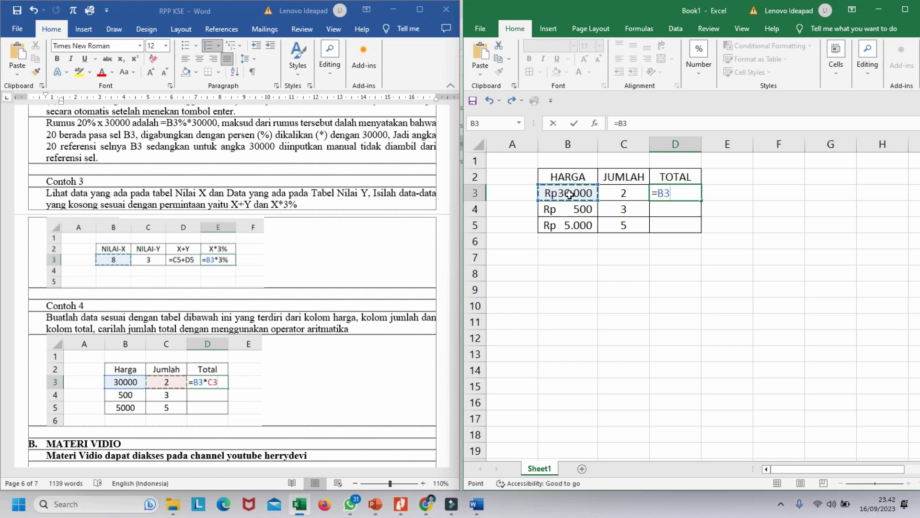
{"action": "type", "text": "*"}
{"action": "left_click", "coordinate": [626, 193]}
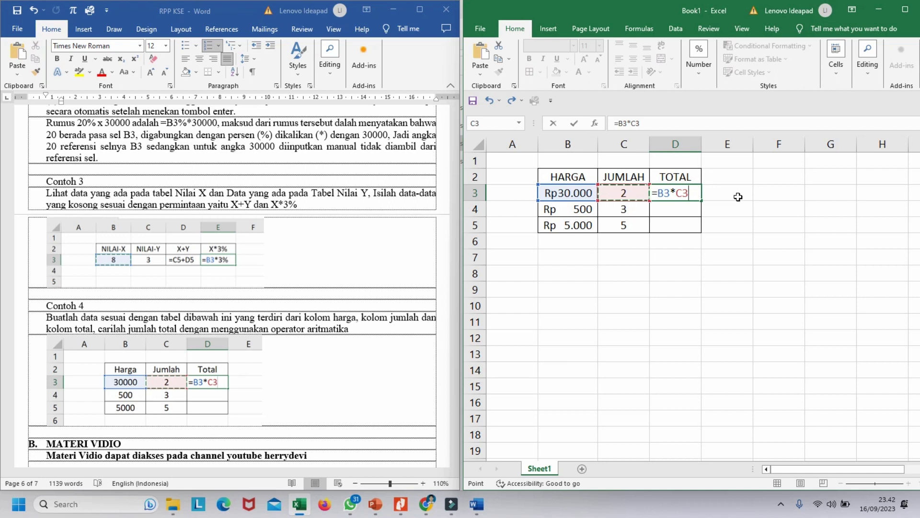
{"action": "key", "text": "Return"}
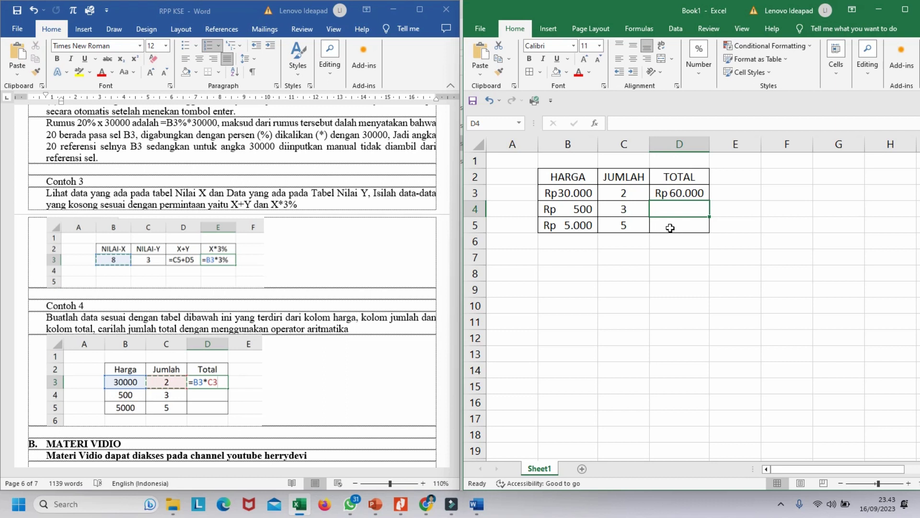
Fill the multiplication formula from D3 down through D5 to complete the TOTAL column
{"action": "left_click", "coordinate": [681, 191]}
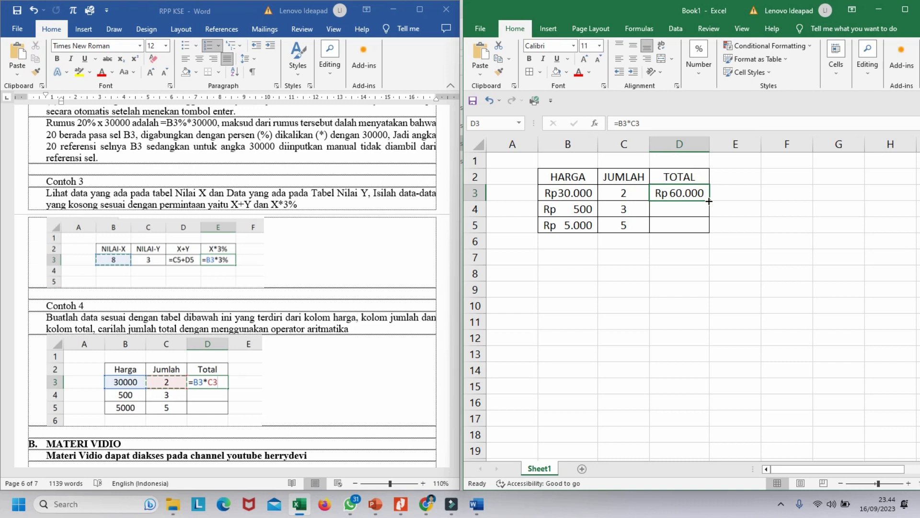
{"action": "left_click_drag", "start_coordinate": [709, 201], "coordinate": [709, 201]}
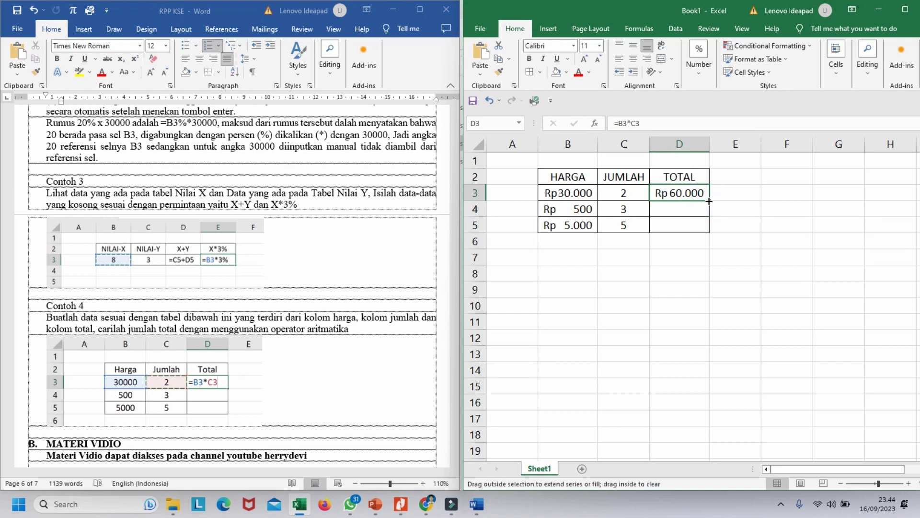
{"action": "left_click_drag", "start_coordinate": [709, 201], "coordinate": [710, 229]}
{"action": "left_click_drag", "start_coordinate": [710, 229], "coordinate": [709, 230]}
{"action": "left_click_drag", "start_coordinate": [709, 230], "coordinate": [709, 230]}
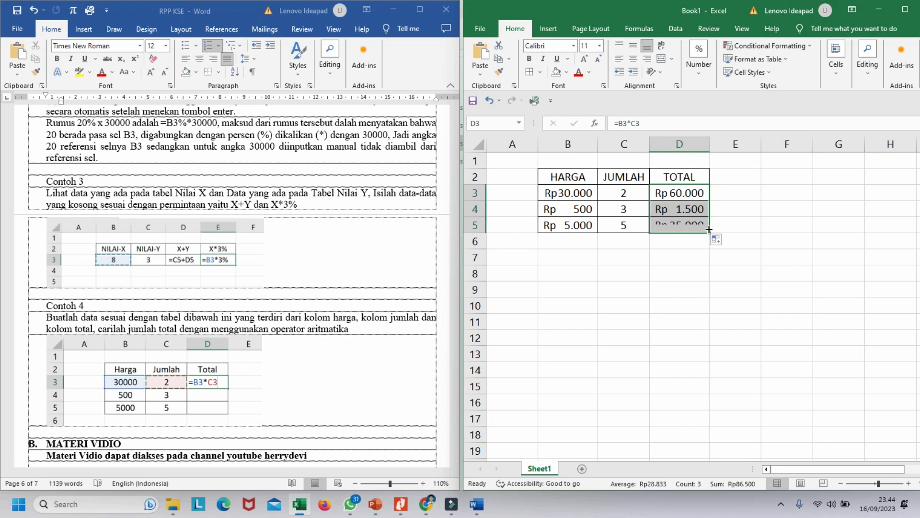
{"action": "left_click", "coordinate": [737, 224]}
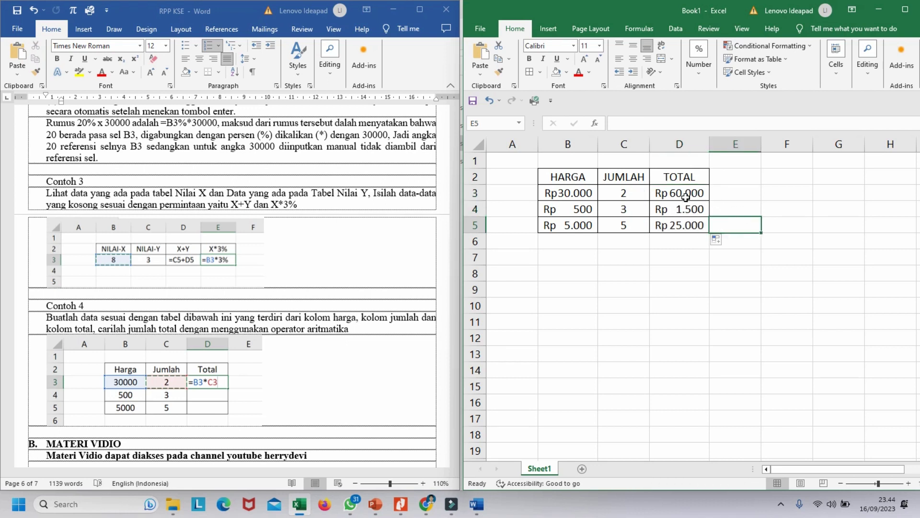